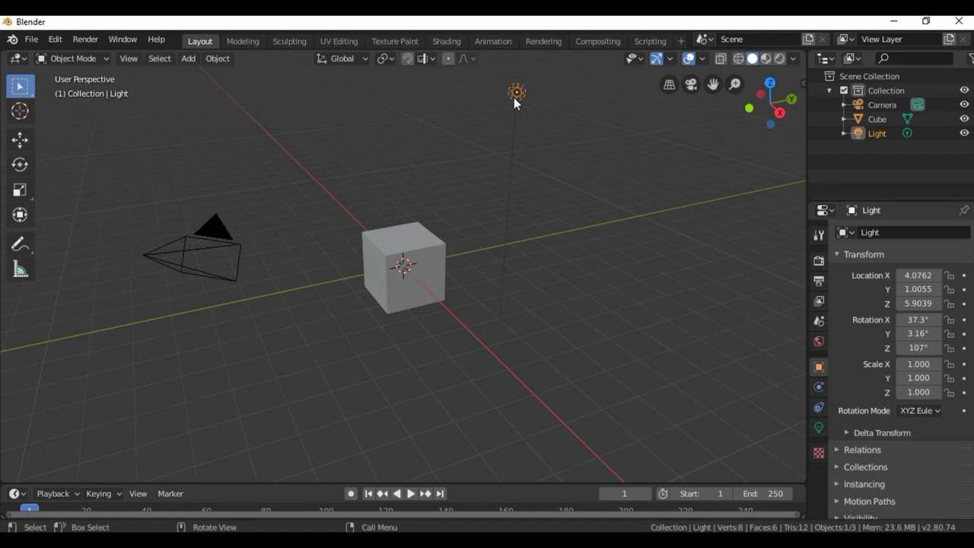
# - Delete the default light and camera, leaving only the cube selected
pyautogui.press('Delete')
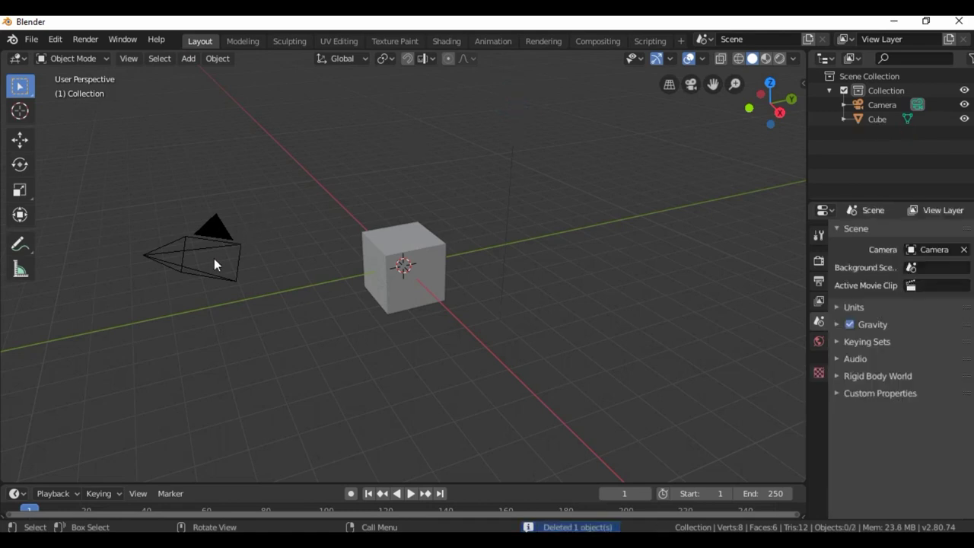
pyautogui.click(214, 259)
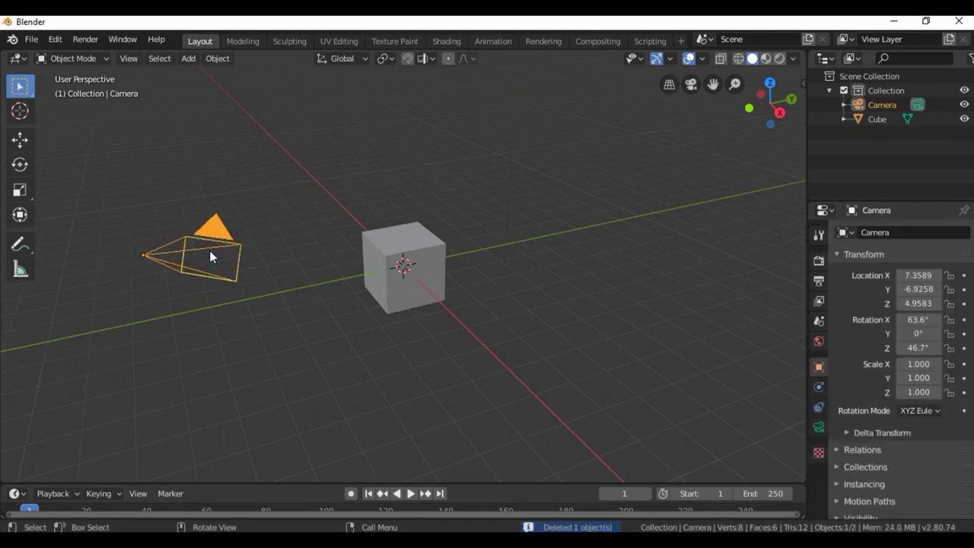
pyautogui.press('Delete')
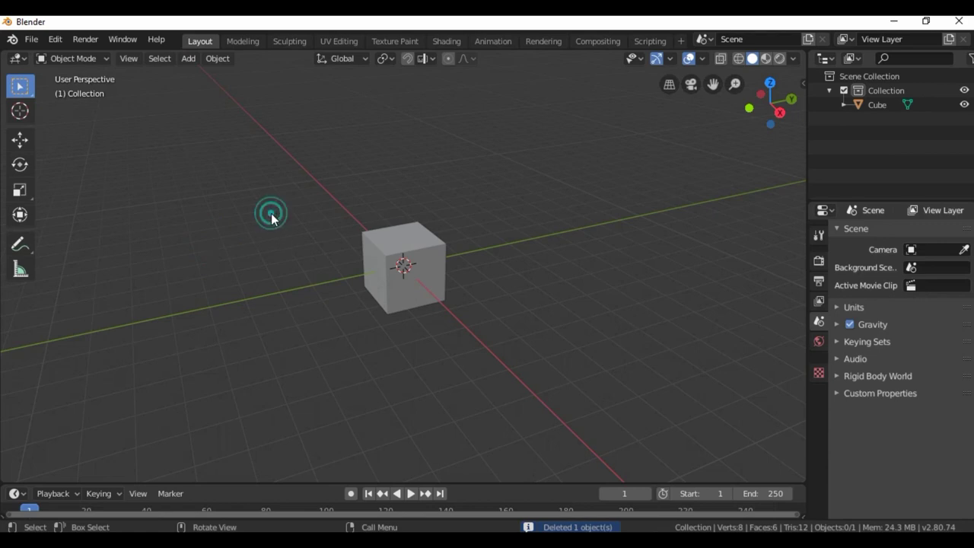
pyautogui.click(393, 248)
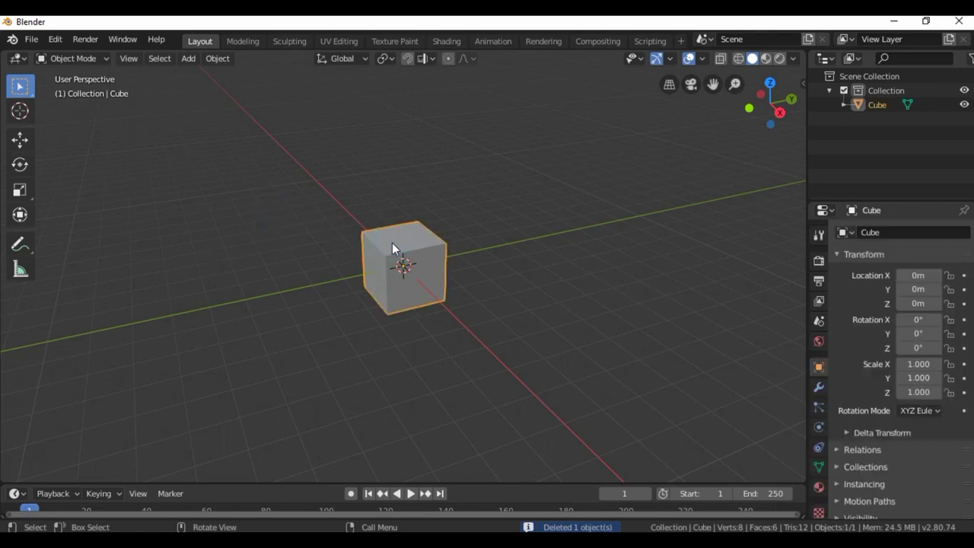
# - Add an Ocean modifier from the Simulate list to the cube and zoom out to view it
pyautogui.click(819, 388)
pyautogui.click(870, 234)
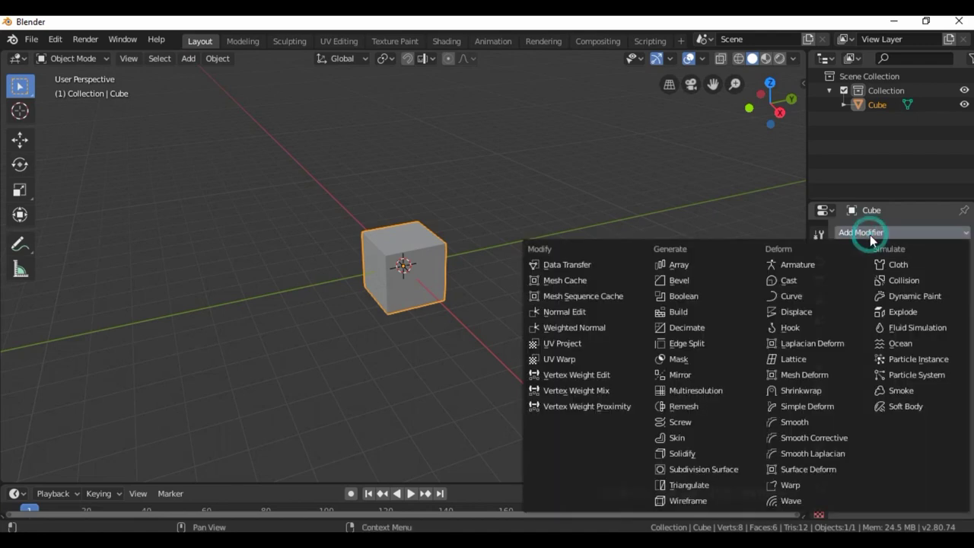
pyautogui.click(906, 342)
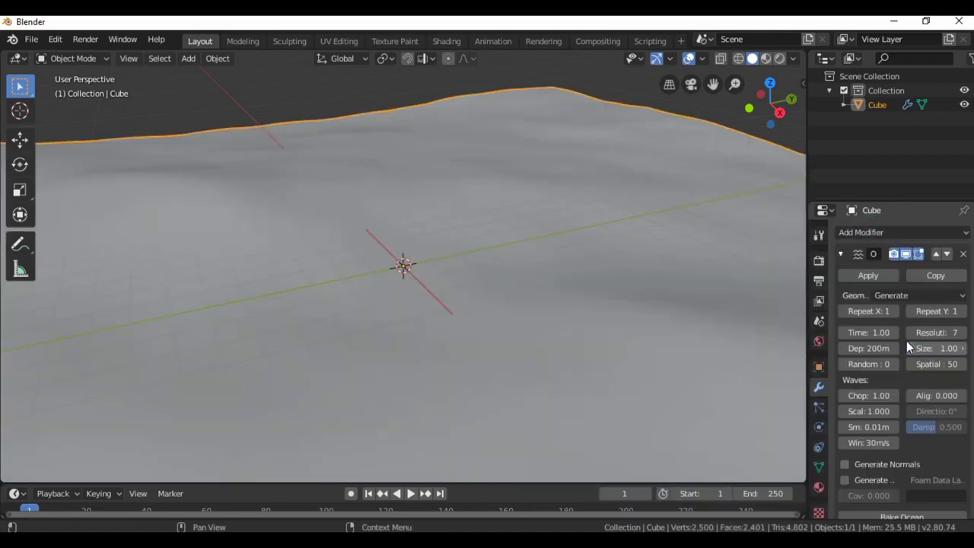
pyautogui.scroll(-2, 592, 317)
pyautogui.scroll(-3, 590, 318)
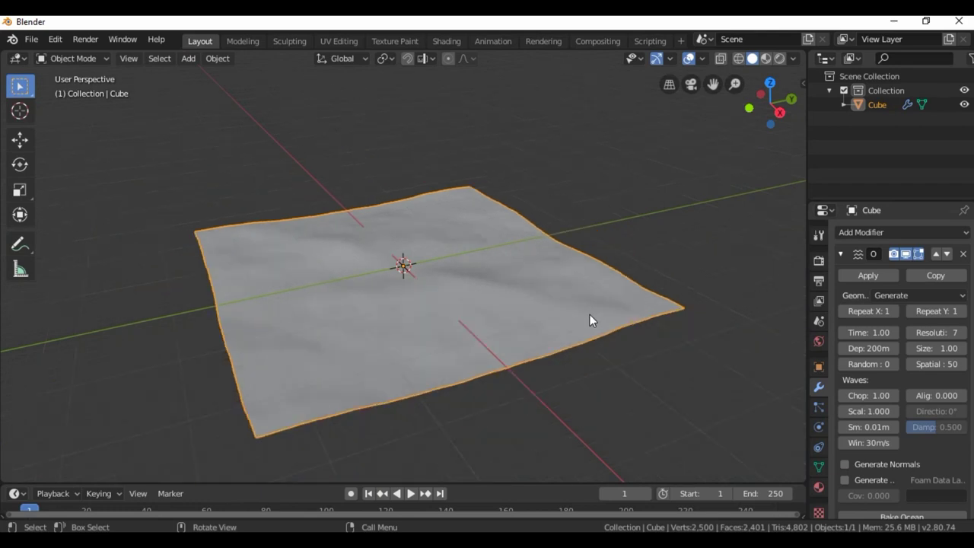
pyautogui.scroll(-1, 590, 319)
pyautogui.scroll(1, 589, 320)
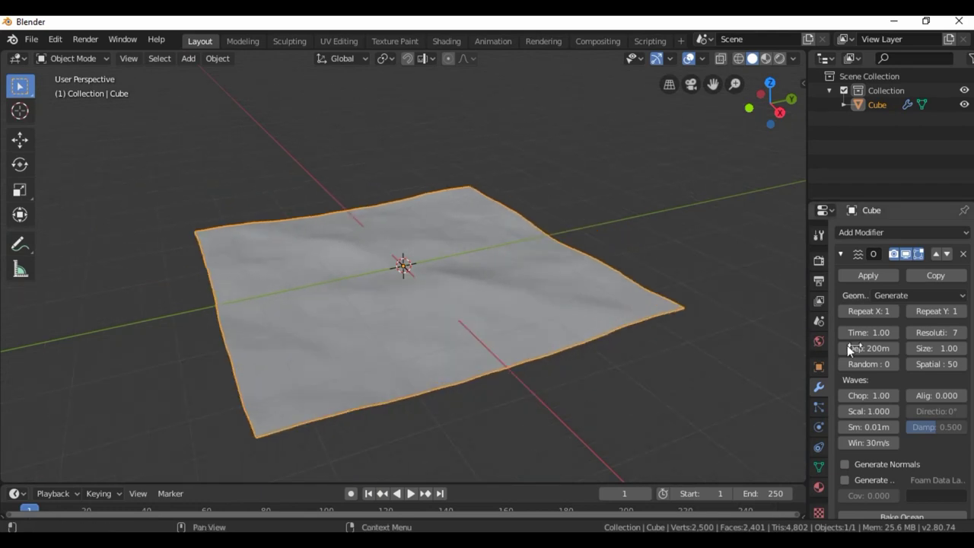
# - Set the Ocean modifier's wave scale to 2, resolution to 15 and choppiness to 0.01
pyautogui.click(875, 411)
pyautogui.write('1.0')
pyautogui.press('Return')
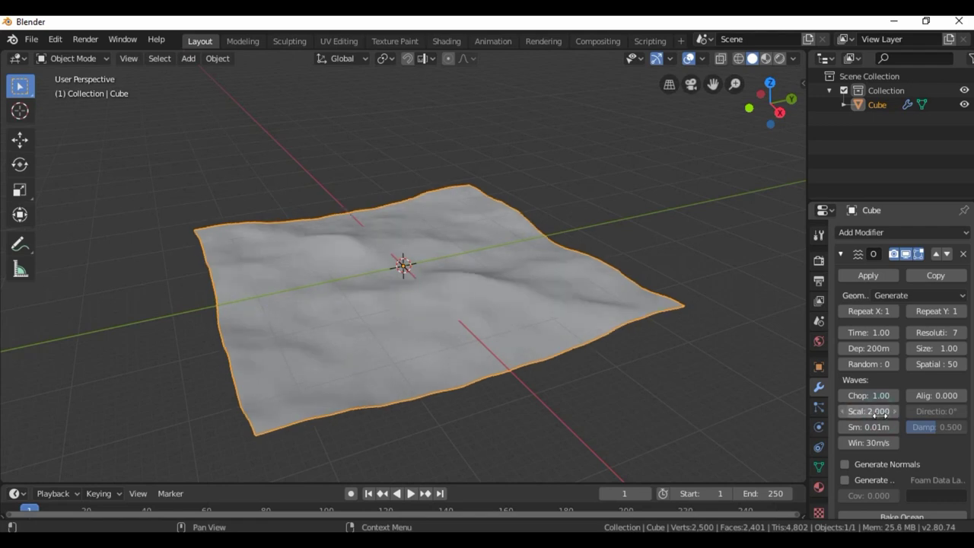
pyautogui.click(944, 332)
pyautogui.write('7')
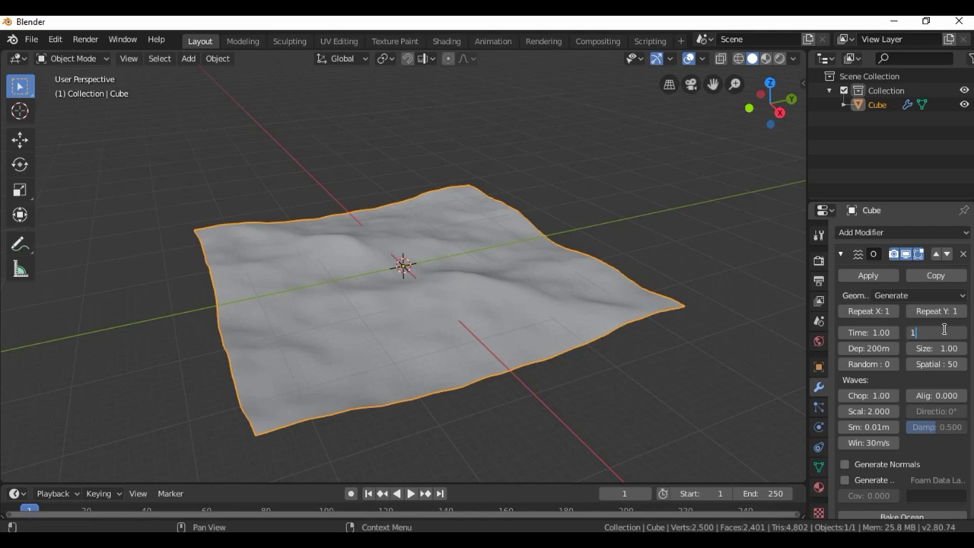
pyautogui.press('Return')
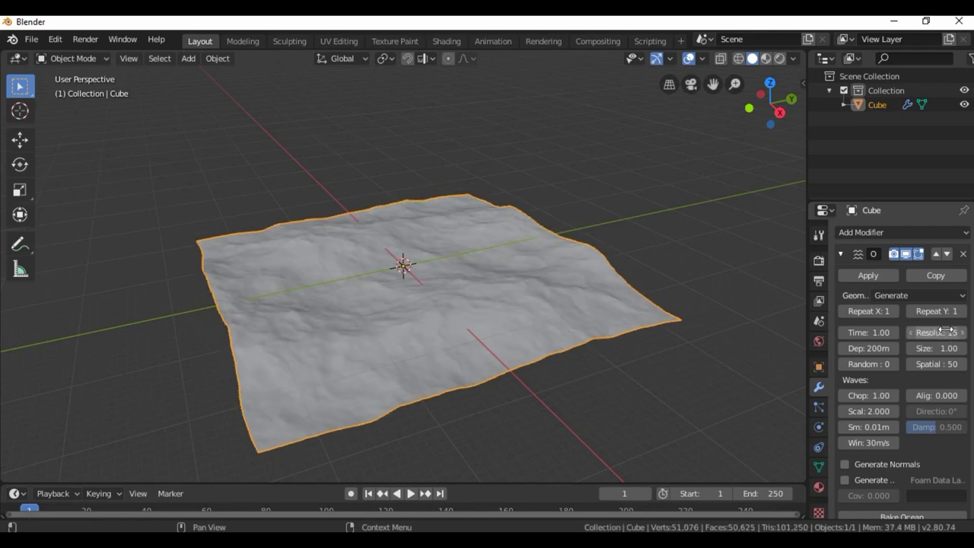
pyautogui.click(878, 394)
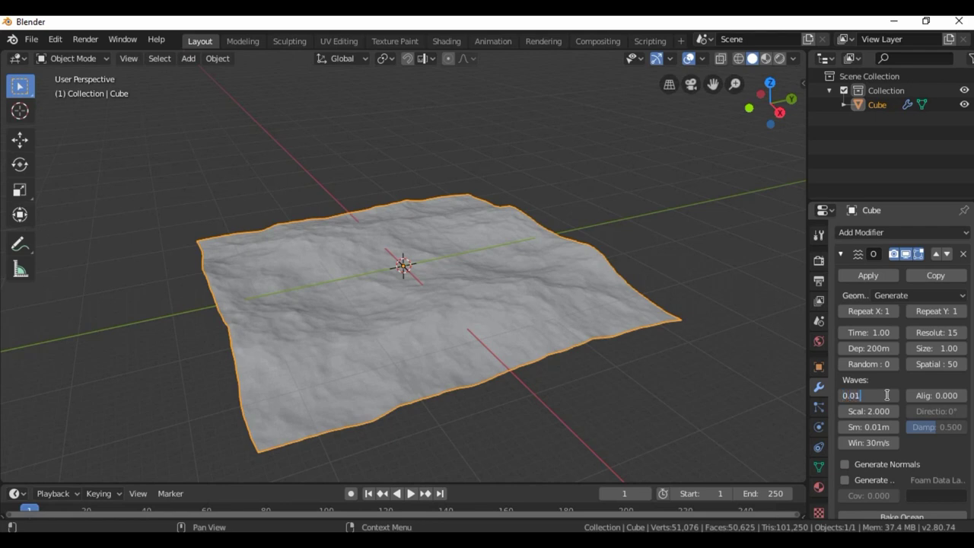
pyautogui.press('Return')
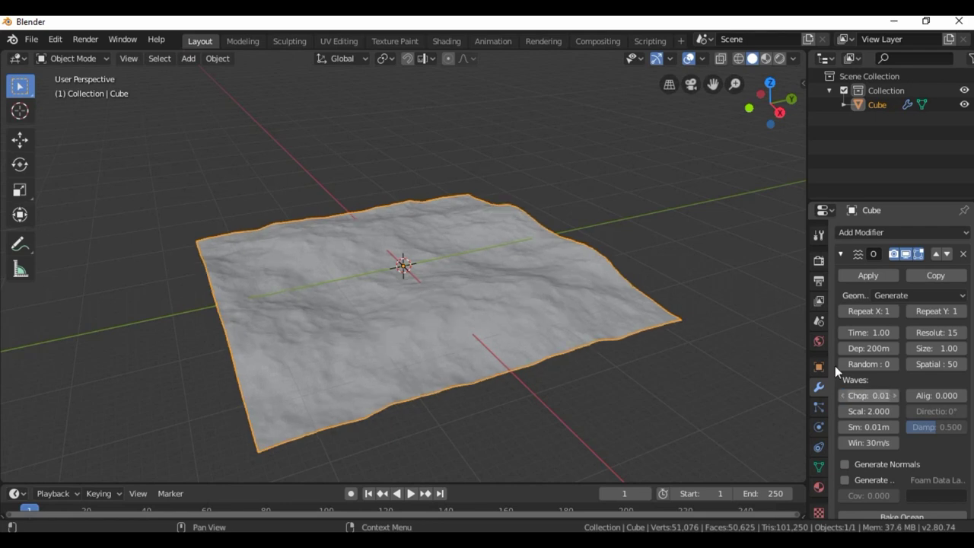
# - Orbit and zoom the view to look low across the ocean surface
pyautogui.moveTo(639, 245); pyautogui.dragTo(696, 237, button='middle')
pyautogui.scroll(4, 656, 274)
pyautogui.scroll(-2, 660, 276)
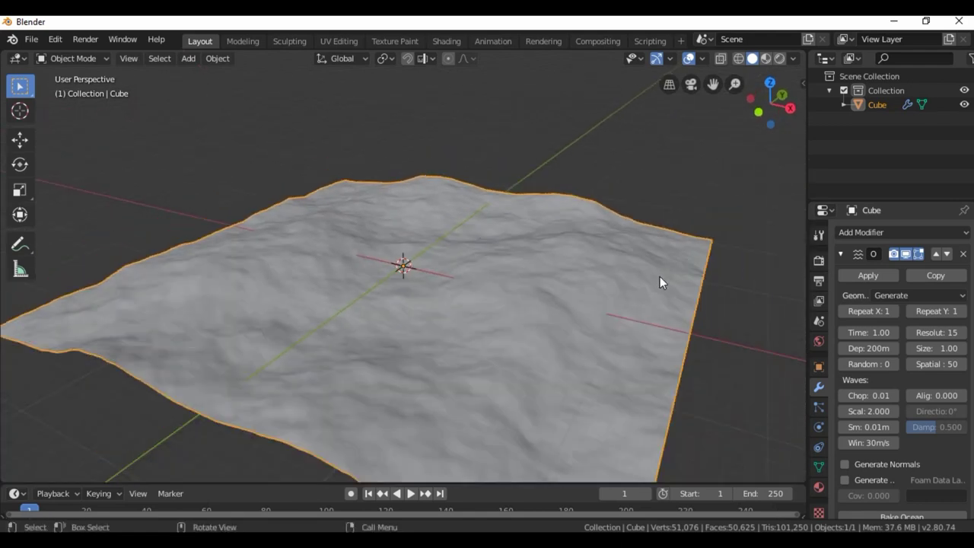
pyautogui.scroll(-2, 661, 276)
pyautogui.scroll(3, 662, 274)
pyautogui.moveTo(661, 254)
pyautogui.mouseDown(button='middle')
pyautogui.moveTo(604, 256)
pyautogui.moveTo(606, 198)
pyautogui.moveTo(635, 246)
pyautogui.mouseUp(button='middle')
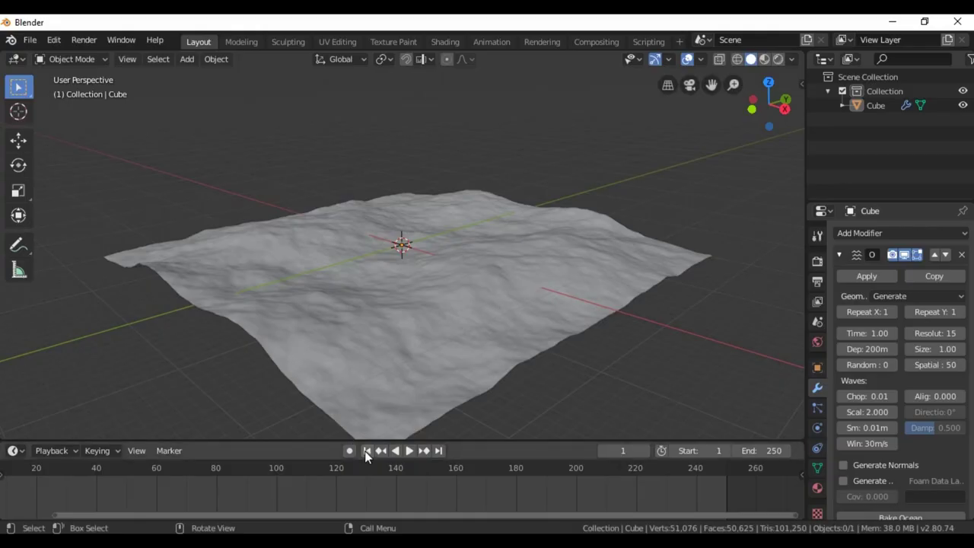
# - With auto-keying on, keyframe ocean Time 1 at frame 1 and 10 at frame 251, then play
pyautogui.click(365, 454)
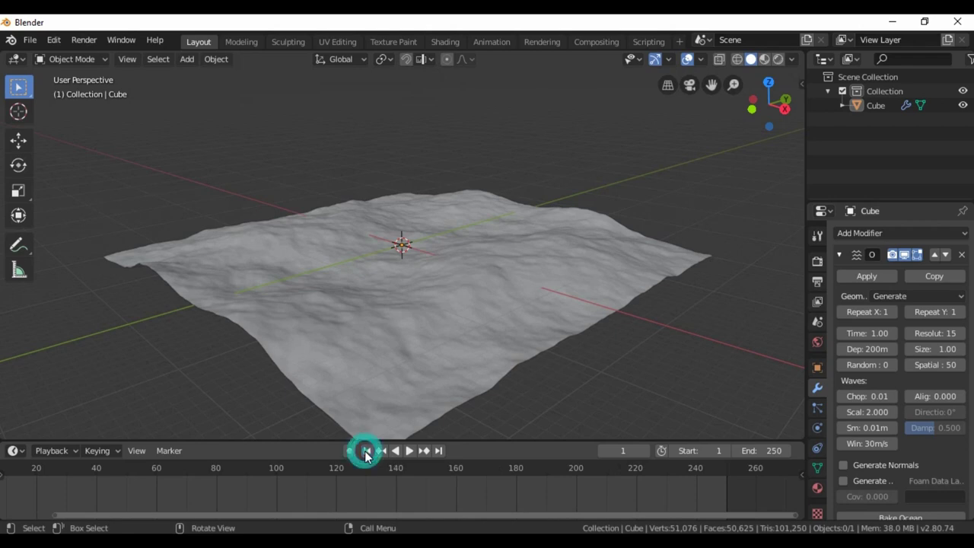
pyautogui.click(350, 452)
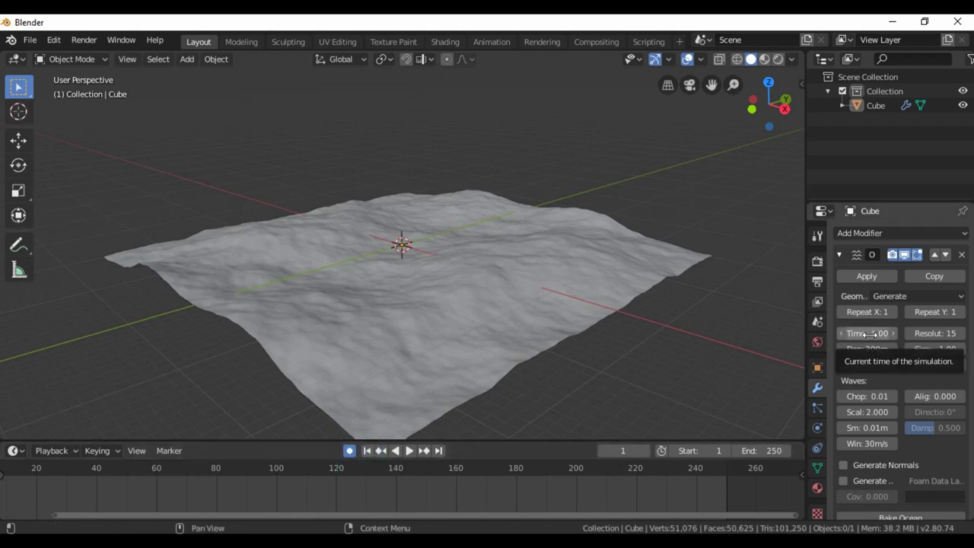
pyautogui.press('i')
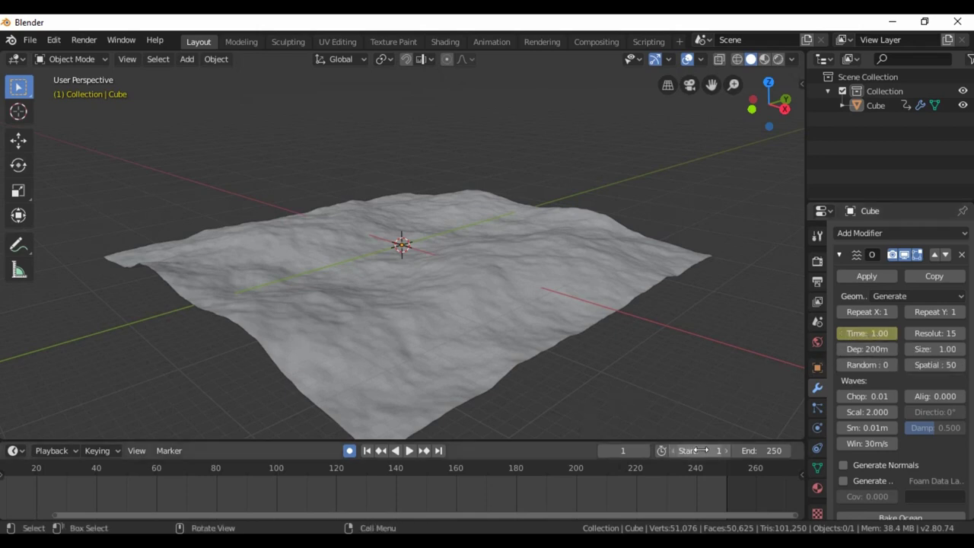
pyautogui.click(728, 475)
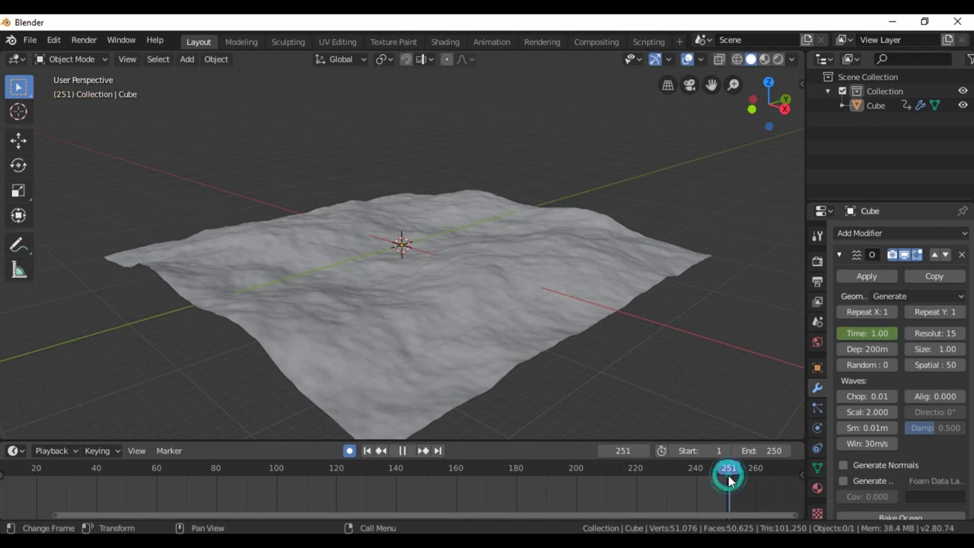
pyautogui.click(859, 333)
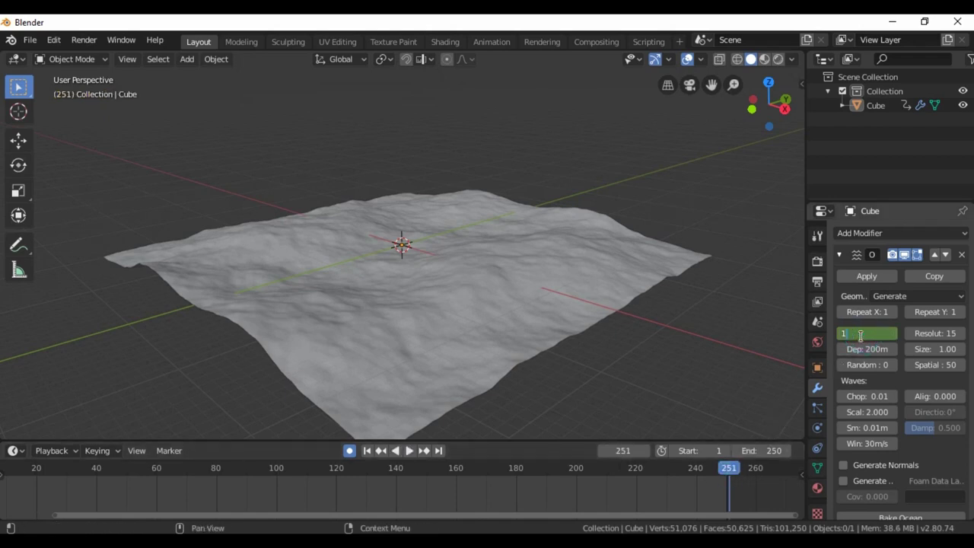
pyautogui.press('Return')
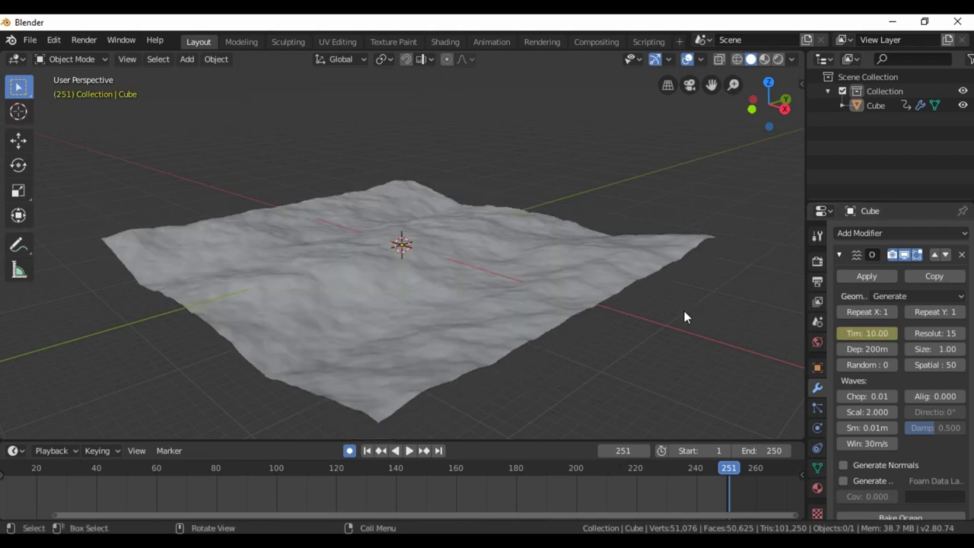
pyautogui.press('space')
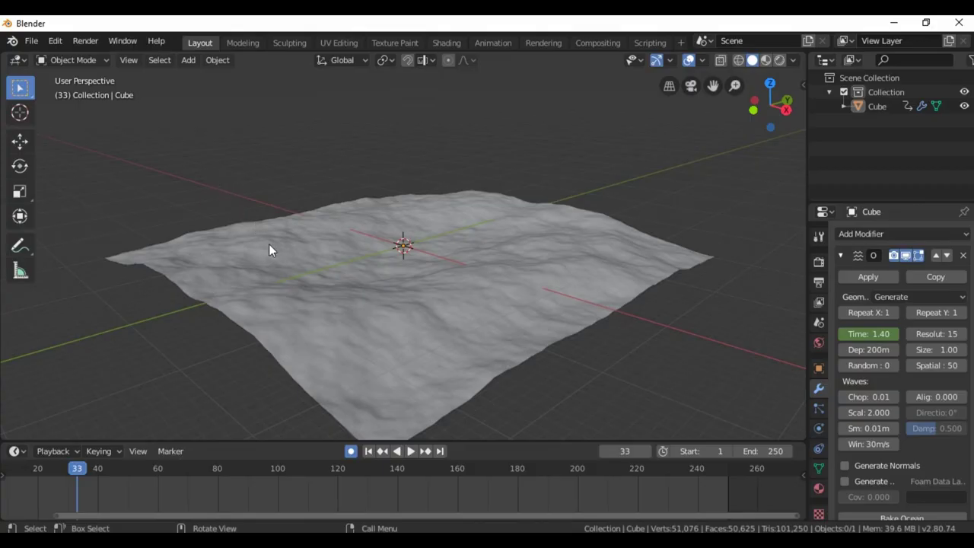
# - In the Graph Editor, give the ocean Time keyframes Vector handles, then return to the 3D Viewport
pyautogui.click(270, 244)
pyautogui.click(19, 60)
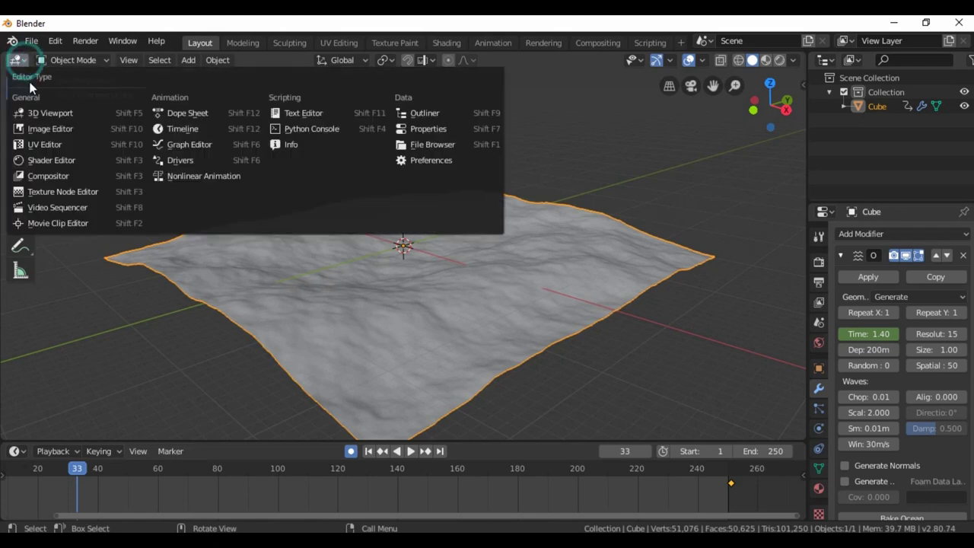
pyautogui.click(186, 144)
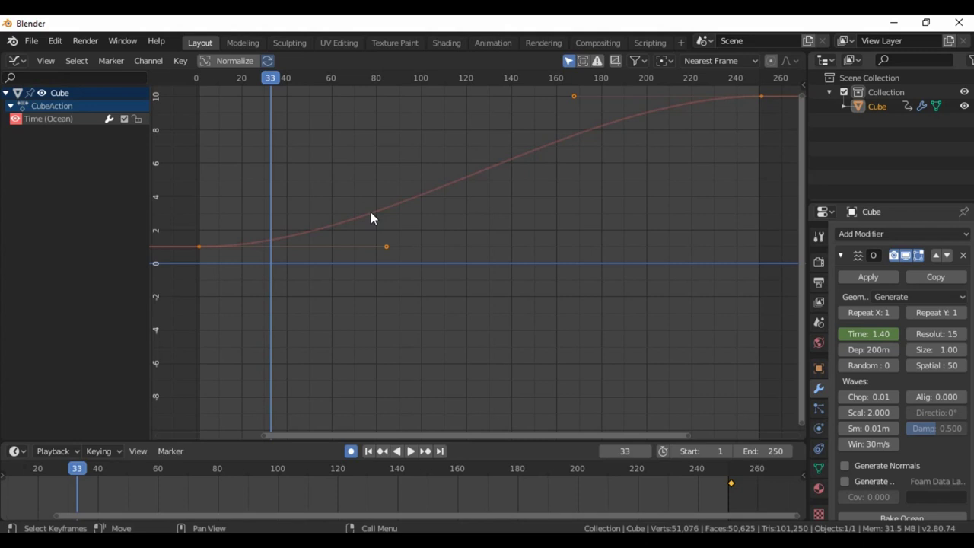
pyautogui.press('v')
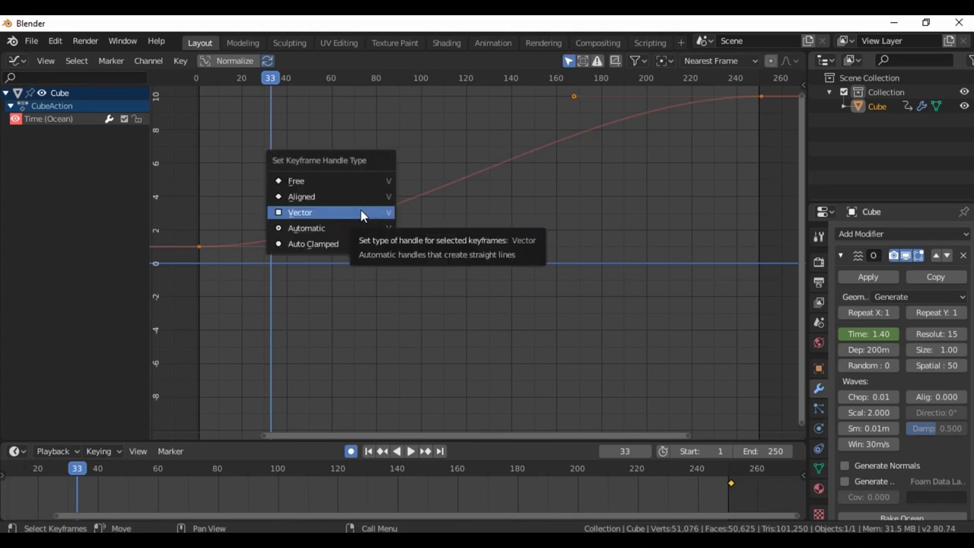
pyautogui.click(355, 213)
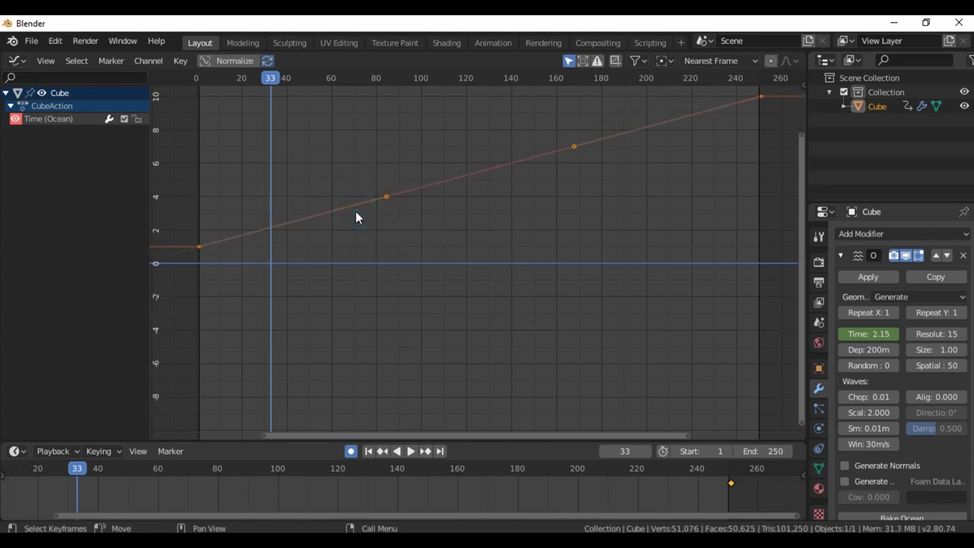
pyautogui.click(18, 60)
pyautogui.click(44, 115)
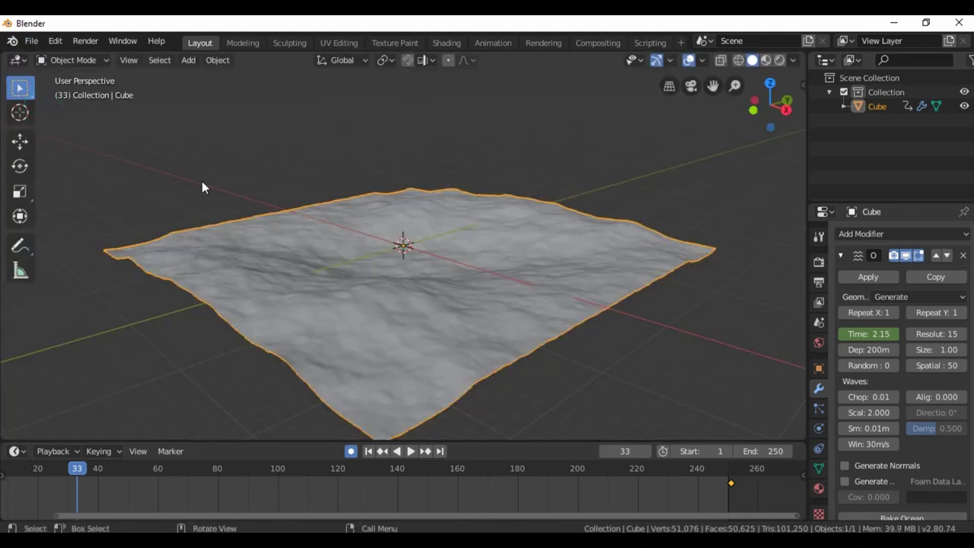
# - Replay the ocean animation from frame 1
pyautogui.click(368, 450)
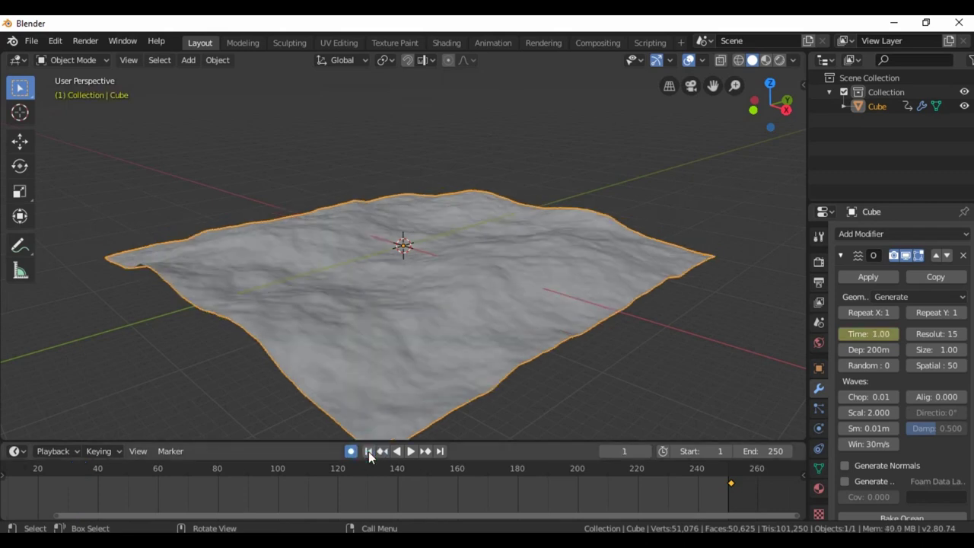
pyautogui.press('space')
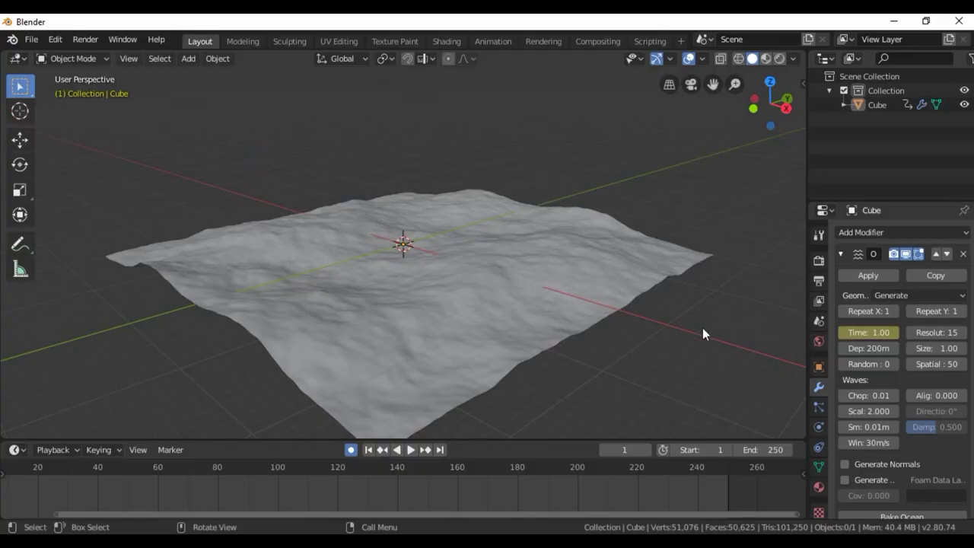
# - Set the ocean choppiness to 1 and preview the animation
pyautogui.click(886, 395)
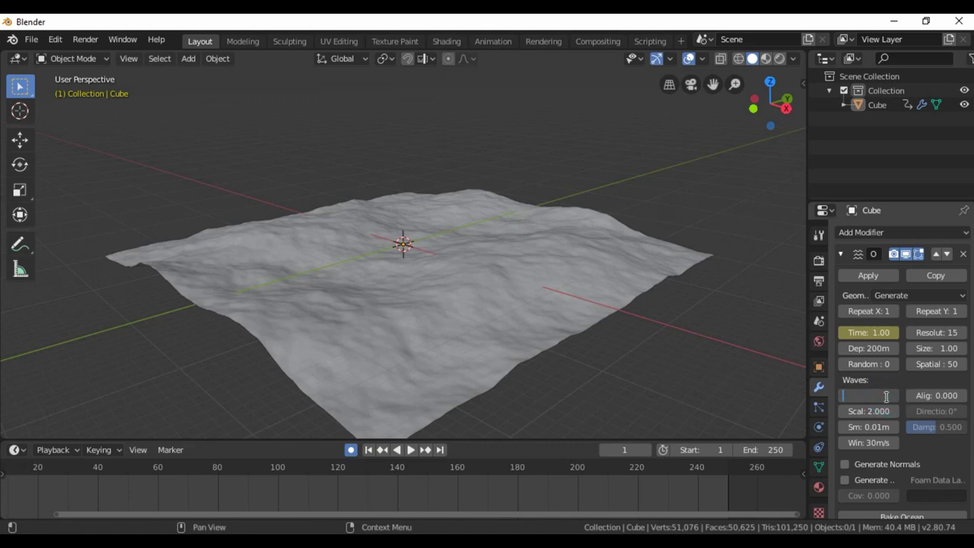
pyautogui.write('1')
pyautogui.press('Return')
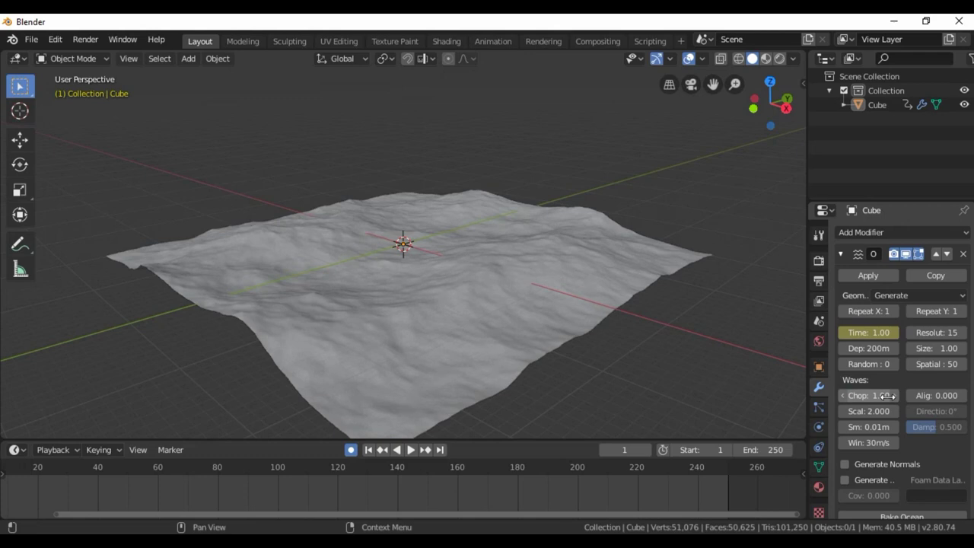
pyautogui.press('space')
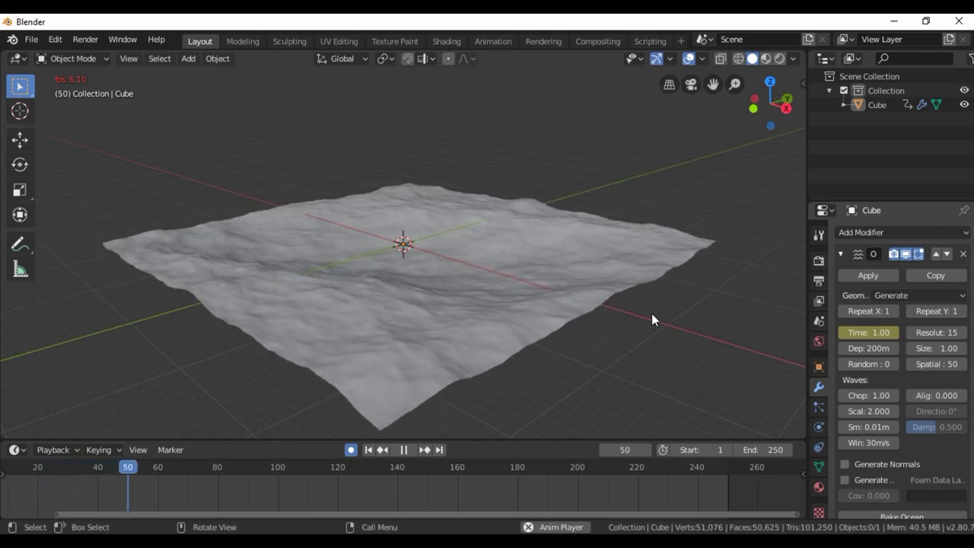
pyautogui.press('space')
# - Raise the choppiness to 2 and play the animation again
pyautogui.click(878, 394)
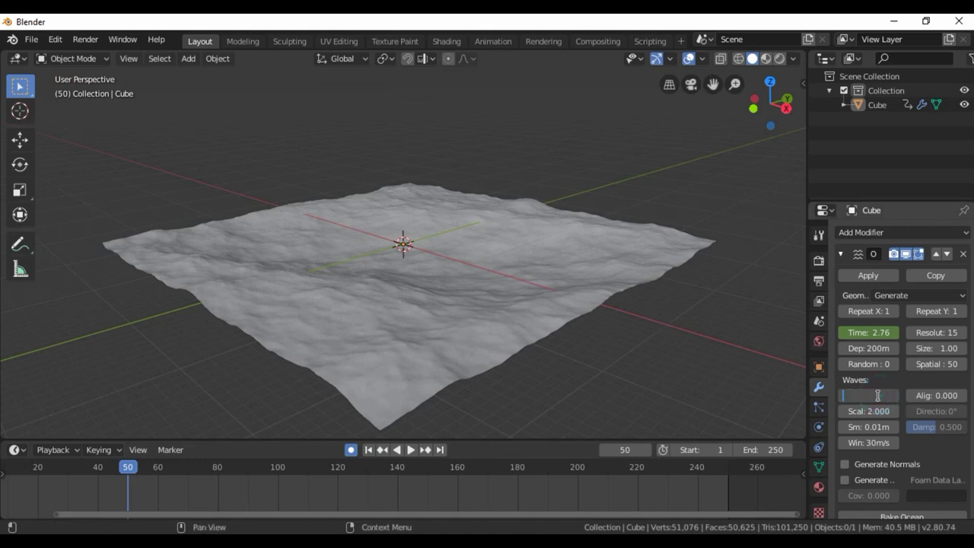
pyautogui.write('2')
pyautogui.press('Return')
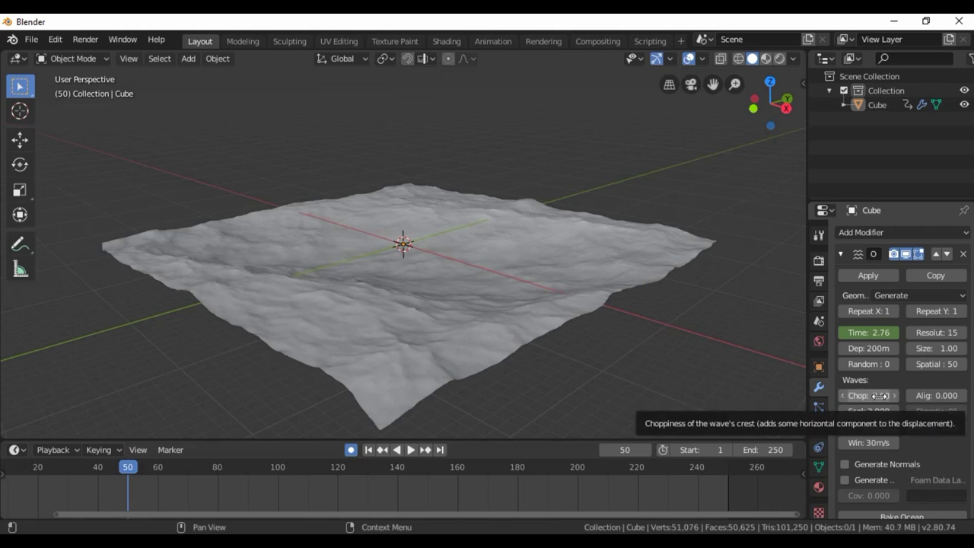
pyautogui.press('space')
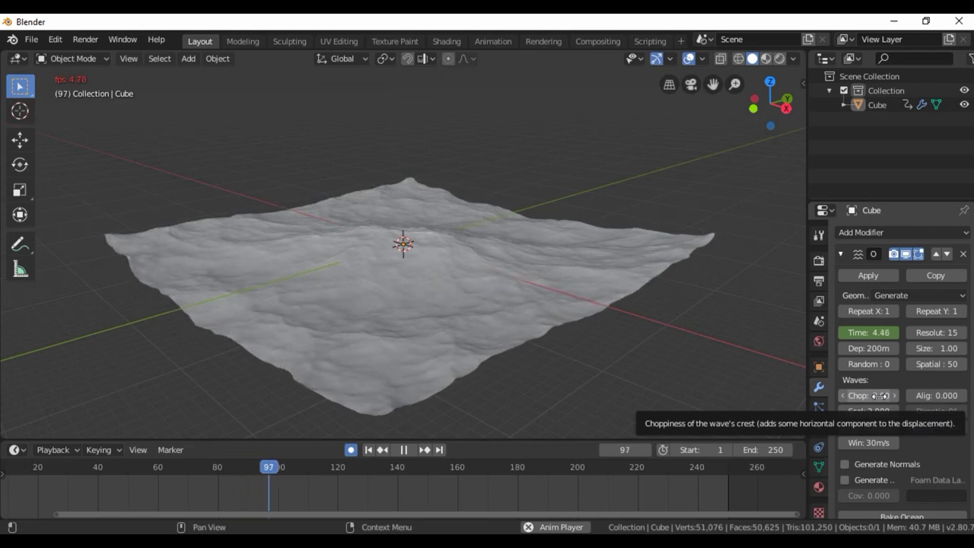
# - Try a choppiness of 3 and preview the choppier waves
pyautogui.press('space')
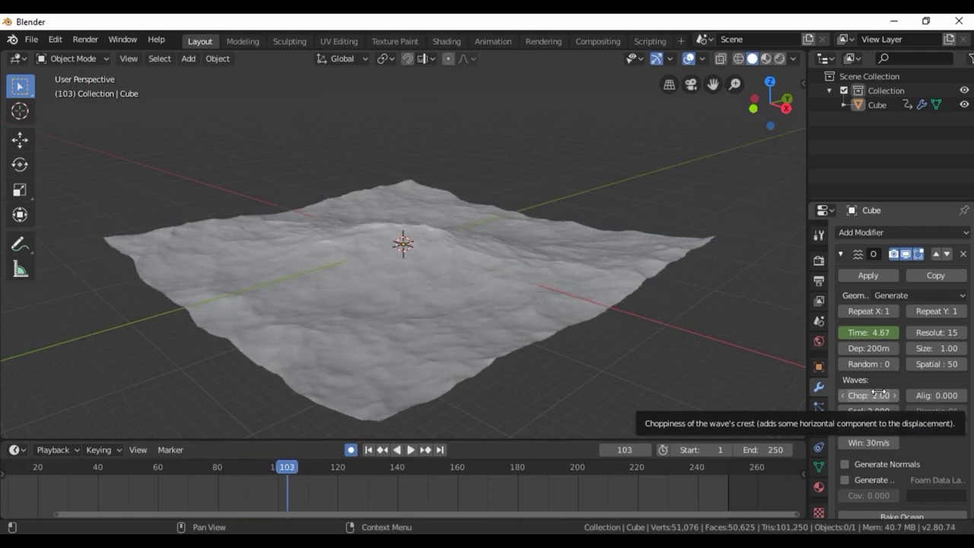
pyautogui.click(879, 395)
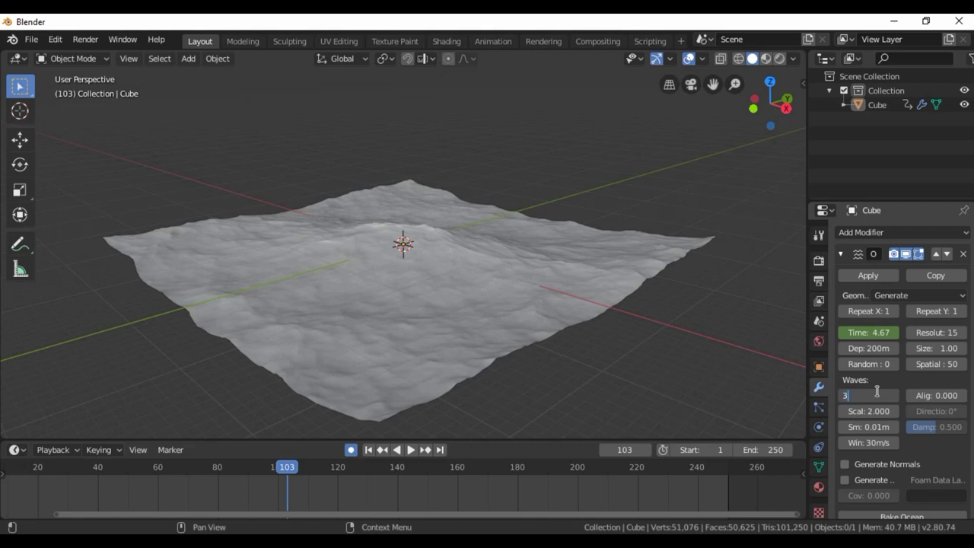
pyautogui.press('Return')
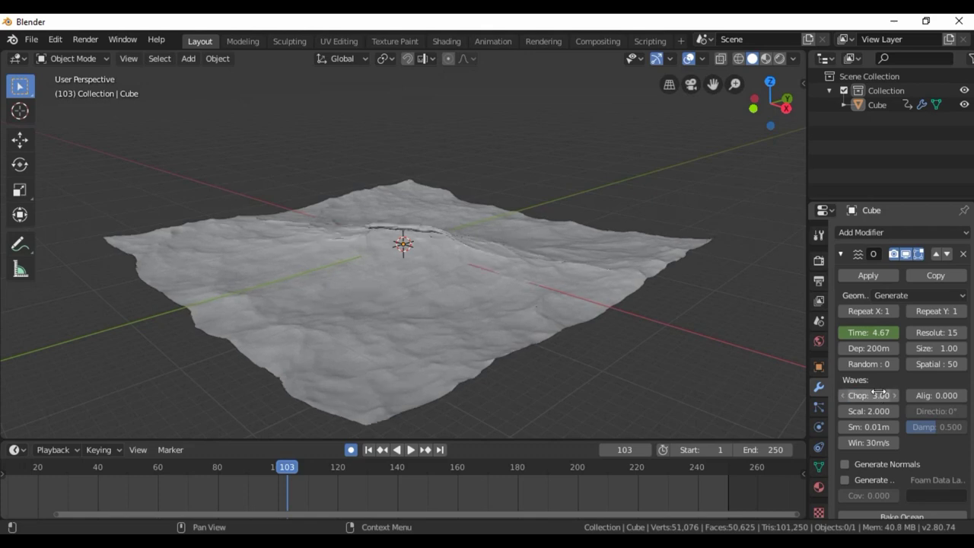
pyautogui.press('space')
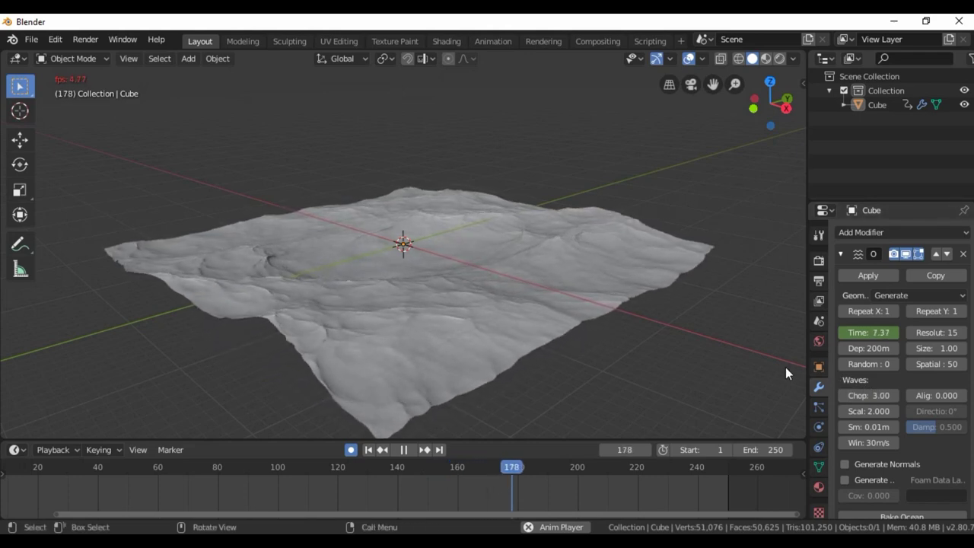
pyautogui.press('space')
# - Set the choppiness back to 2 and replay the animation
pyautogui.click(887, 392)
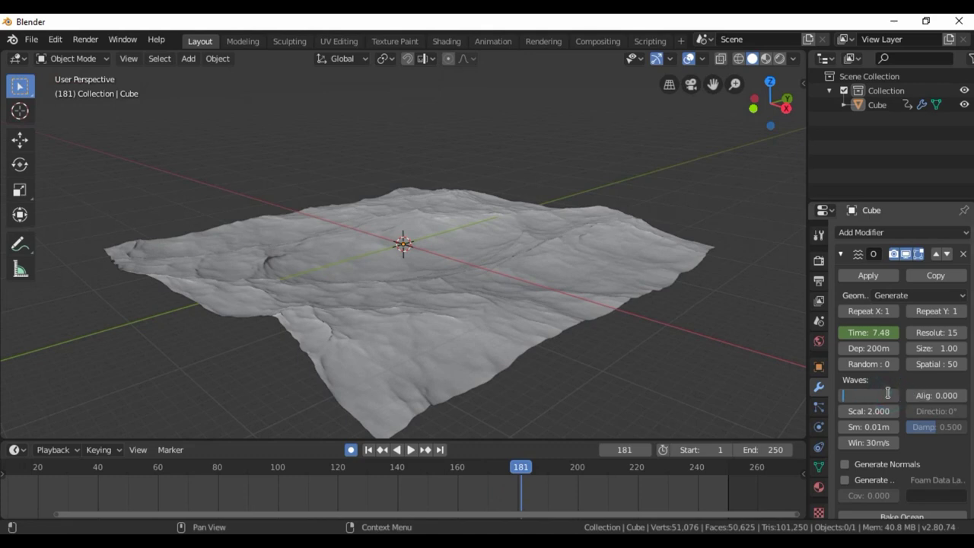
pyautogui.write('2')
pyautogui.press('Return')
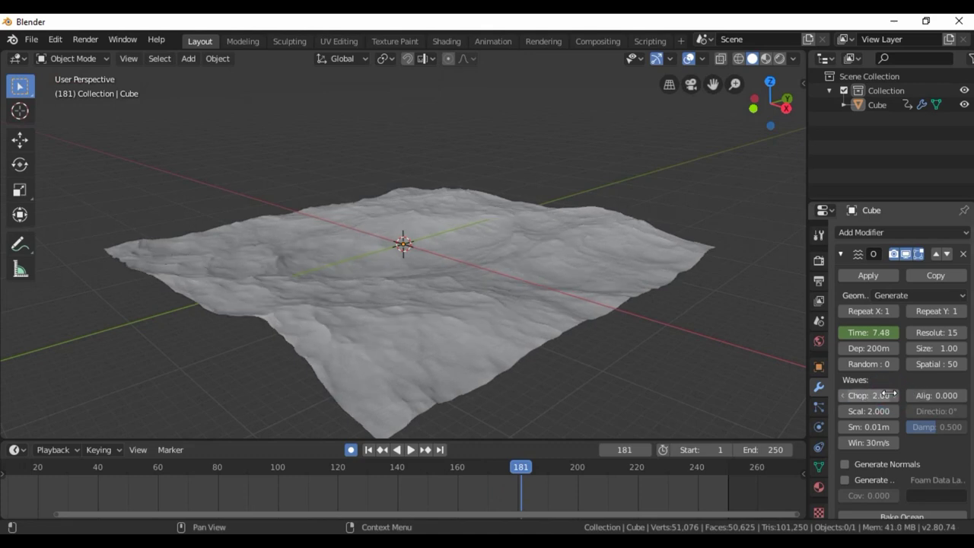
pyautogui.press('space')
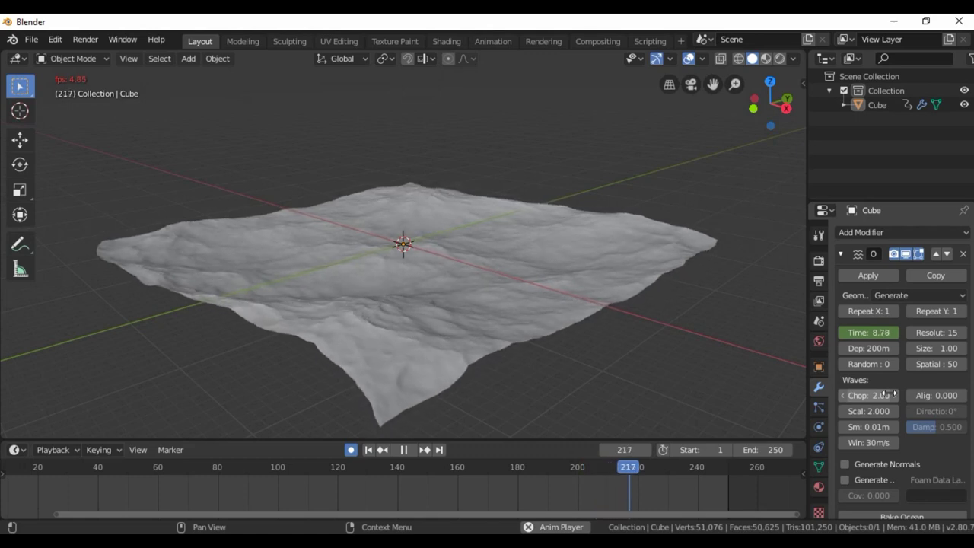
pyautogui.press('space')
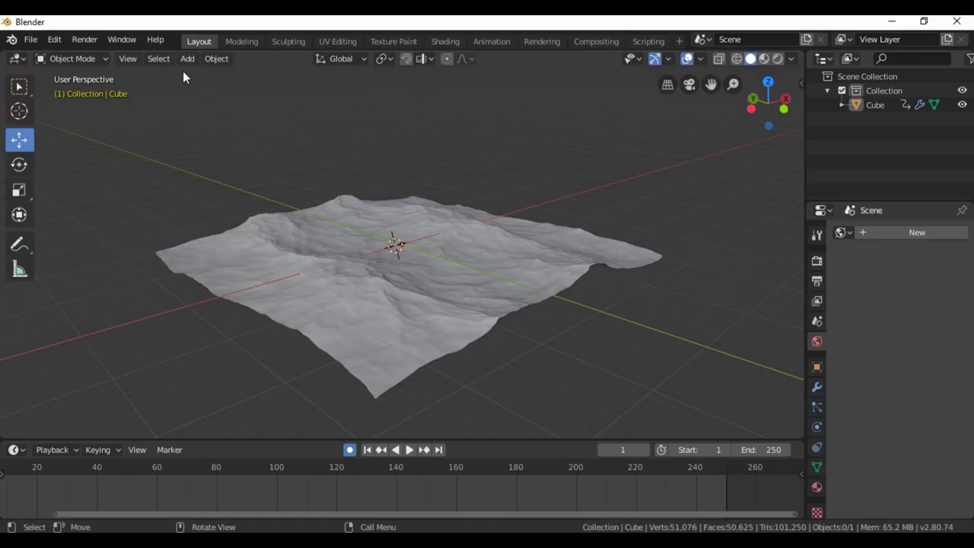
# - Add a Sun lamp, raise it above the ocean, shift it along X and rotate it
pyautogui.click(187, 58)
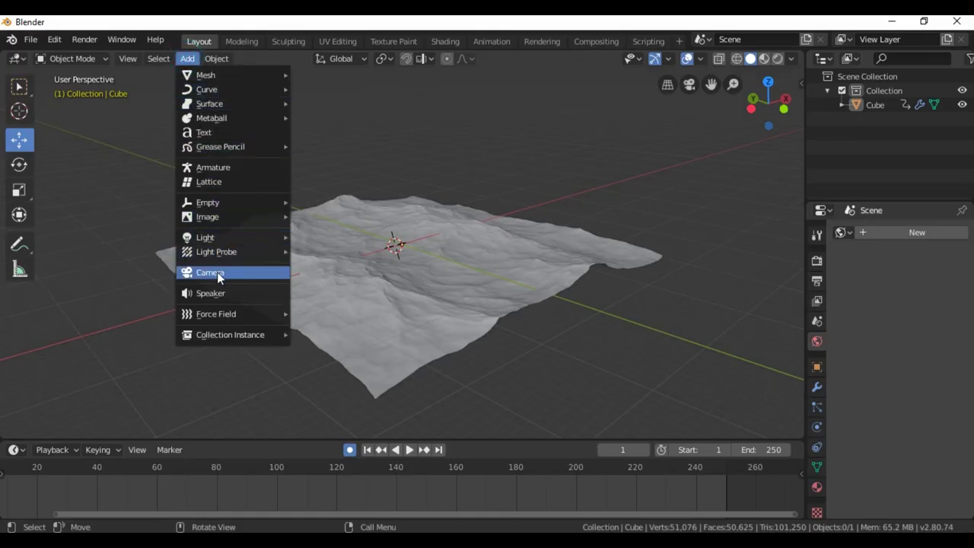
pyautogui.moveTo(206, 237)
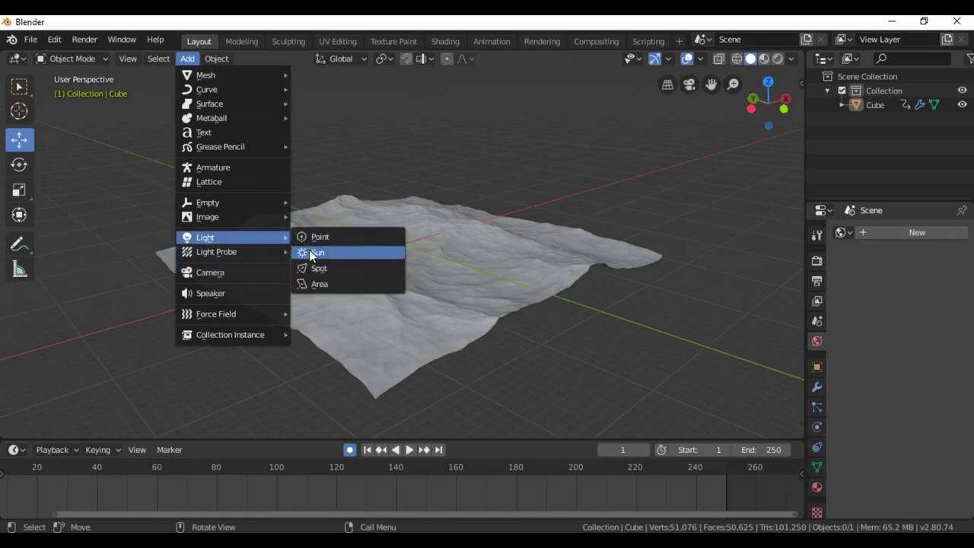
pyautogui.click(314, 251)
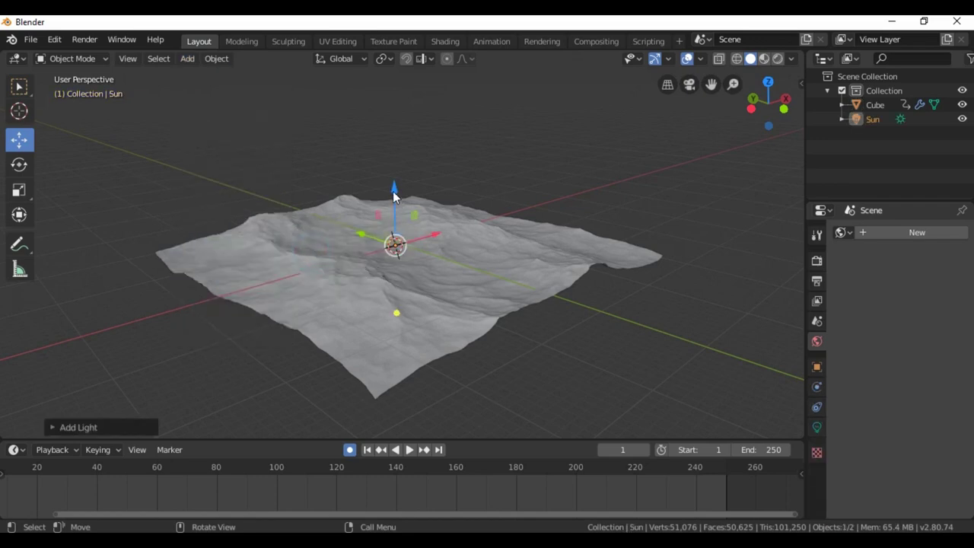
pyautogui.moveTo(394, 197); pyautogui.dragTo(410, 124)
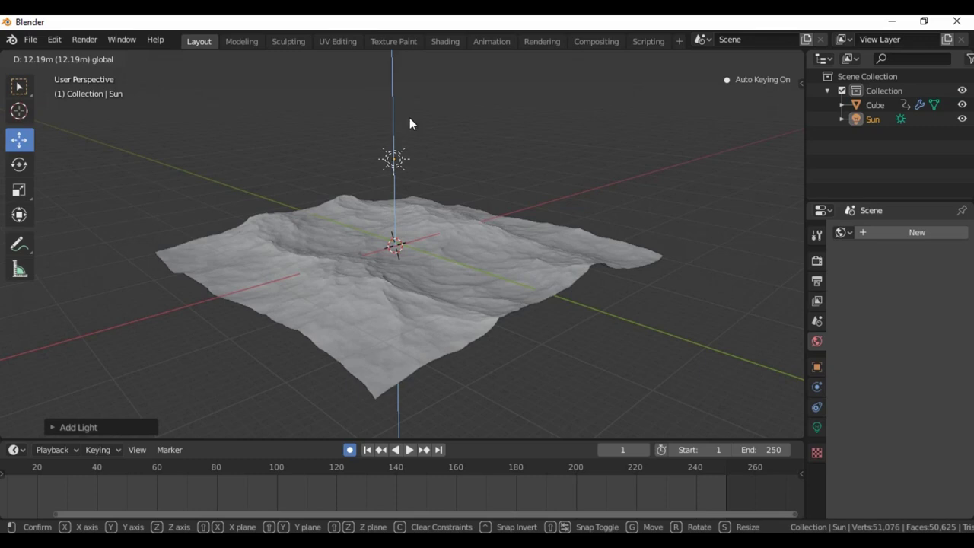
pyautogui.moveTo(428, 151); pyautogui.dragTo(505, 137)
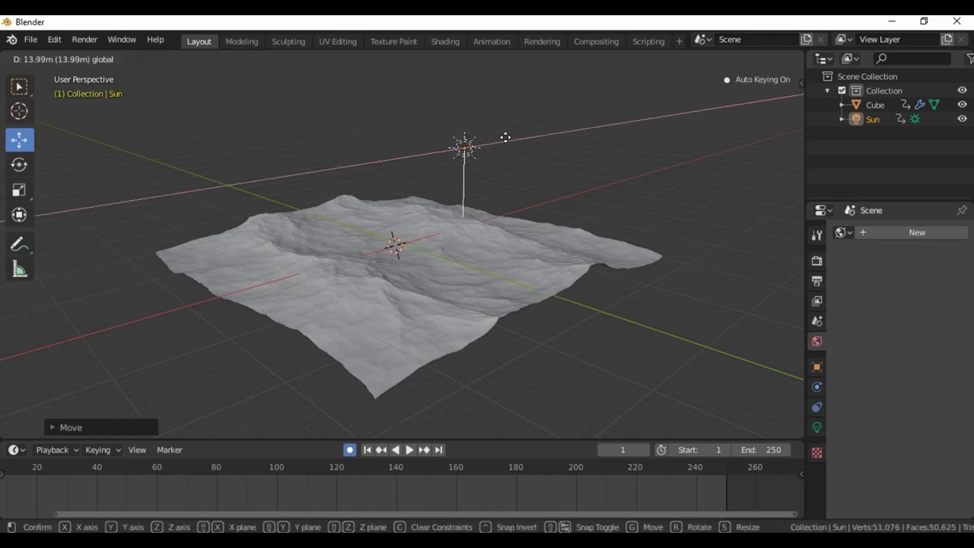
pyautogui.click(19, 163)
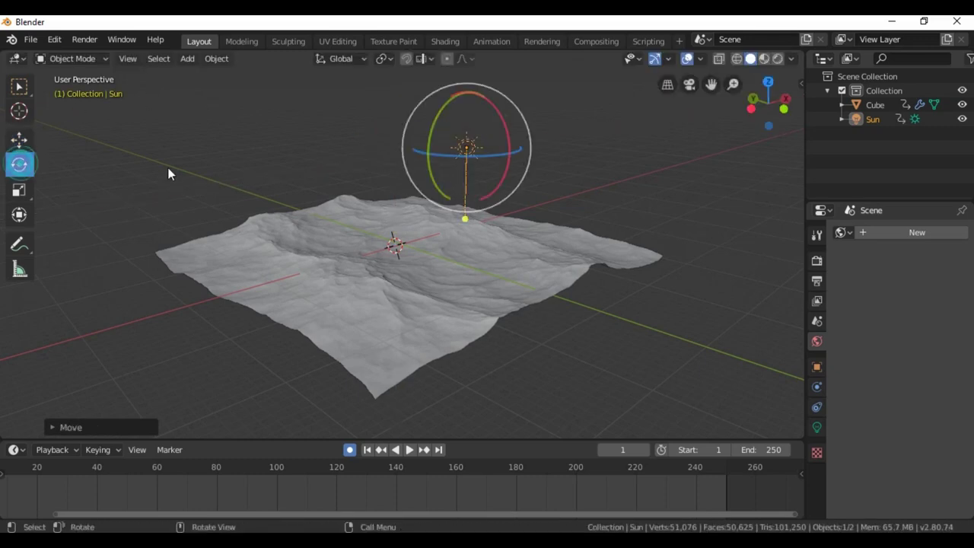
pyautogui.moveTo(442, 108); pyautogui.dragTo(486, 93)
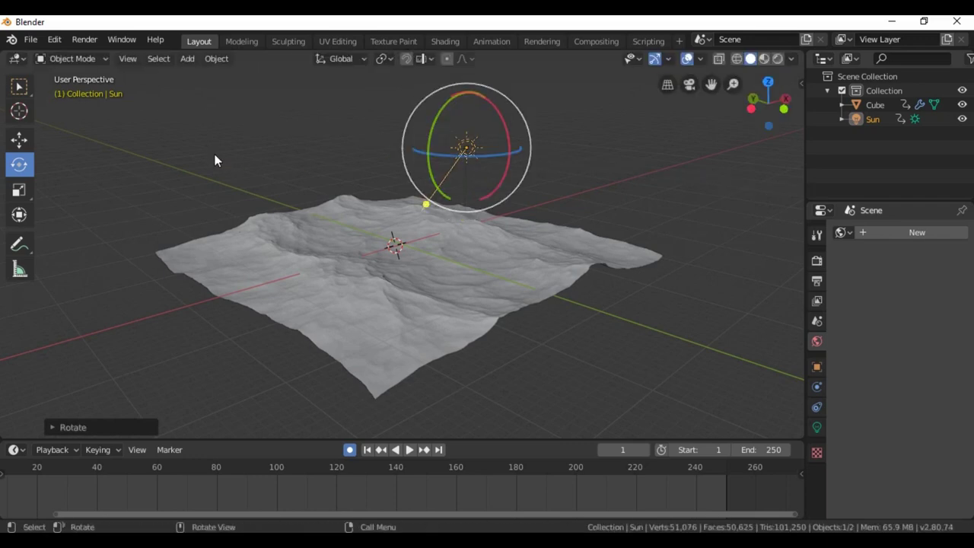
pyautogui.moveTo(217, 156); pyautogui.dragTo(334, 169, button='middle')
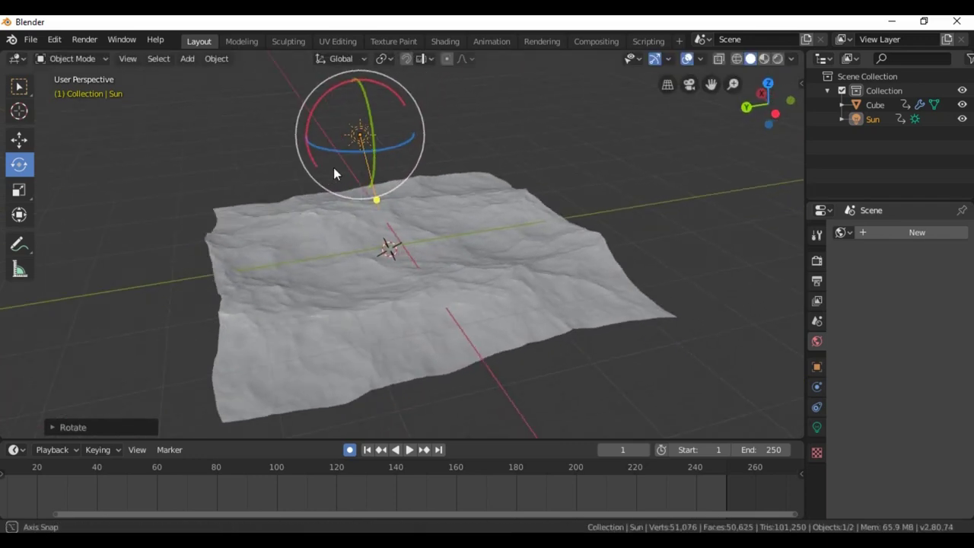
pyautogui.moveTo(396, 148)
pyautogui.mouseDown()
pyautogui.moveTo(404, 145)
pyautogui.moveTo(373, 103)
pyautogui.mouseUp()
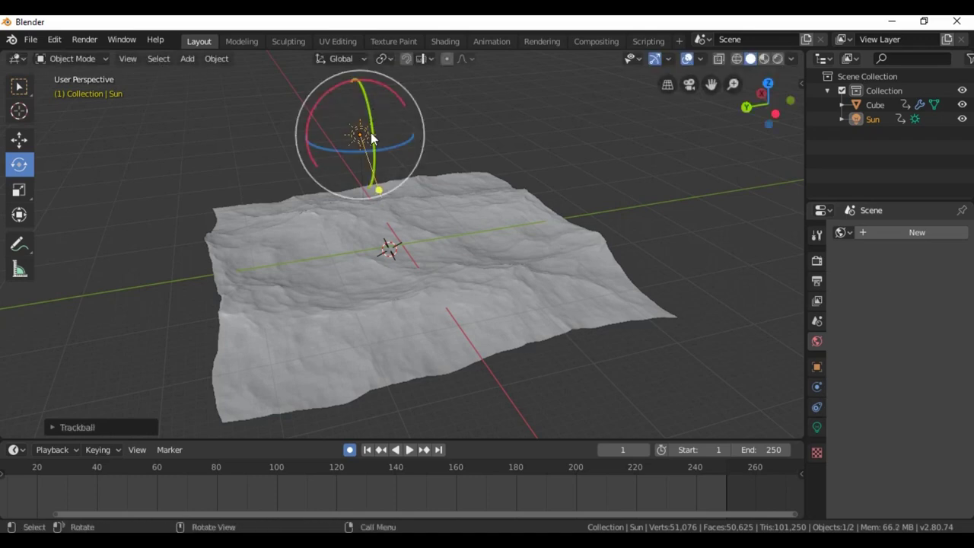
# - Slide the Sun further along X and tilt it to angle its light, then deselect it
pyautogui.click(22, 145)
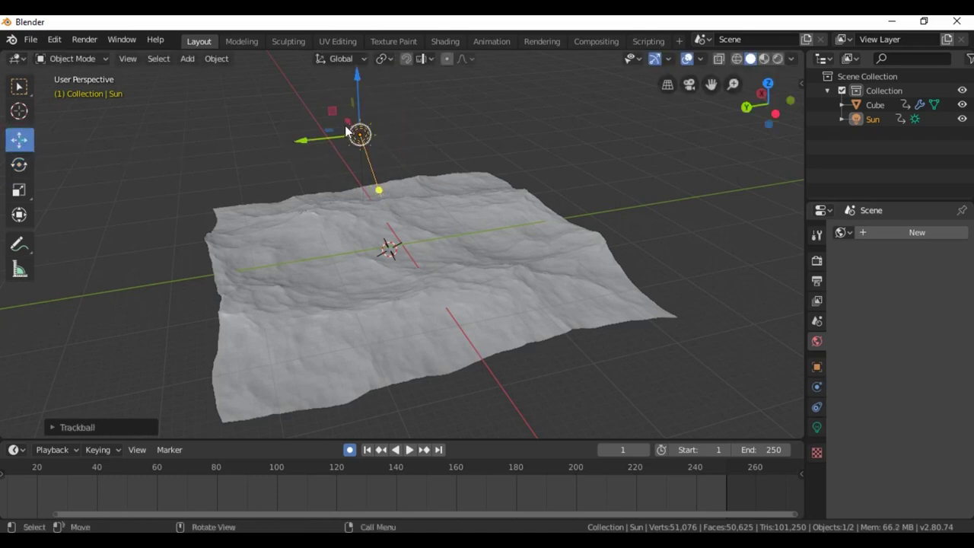
pyautogui.moveTo(345, 122); pyautogui.dragTo(355, 143)
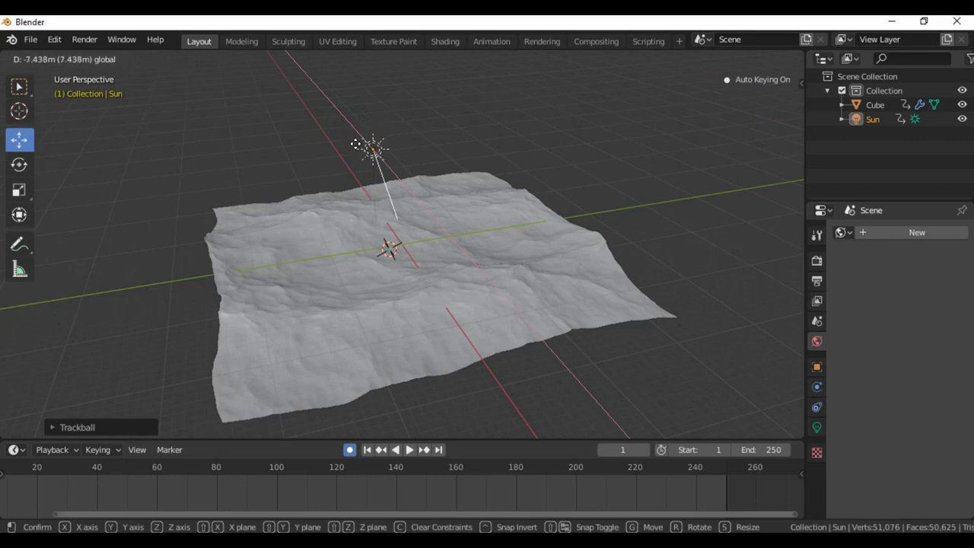
pyautogui.moveTo(355, 144); pyautogui.dragTo(360, 151)
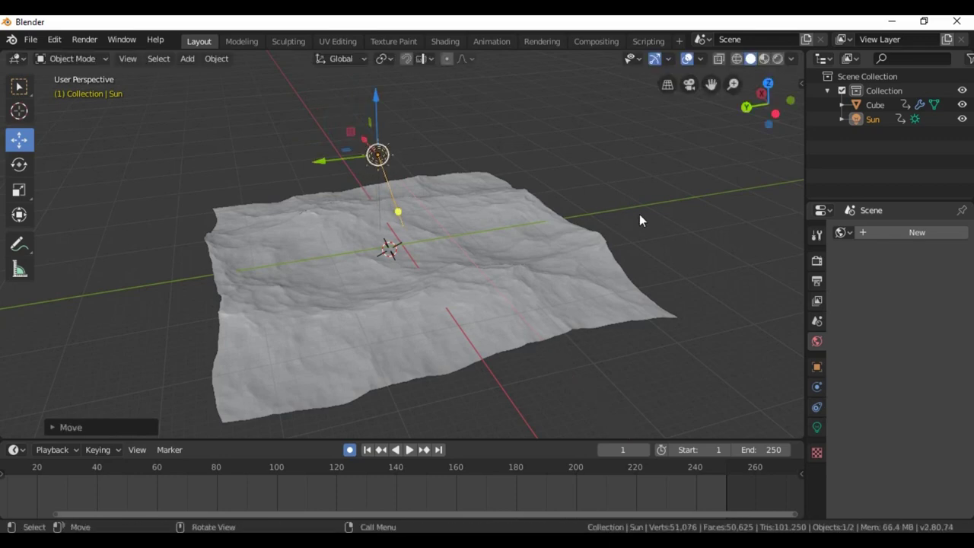
pyautogui.moveTo(639, 214); pyautogui.dragTo(600, 211, button='middle')
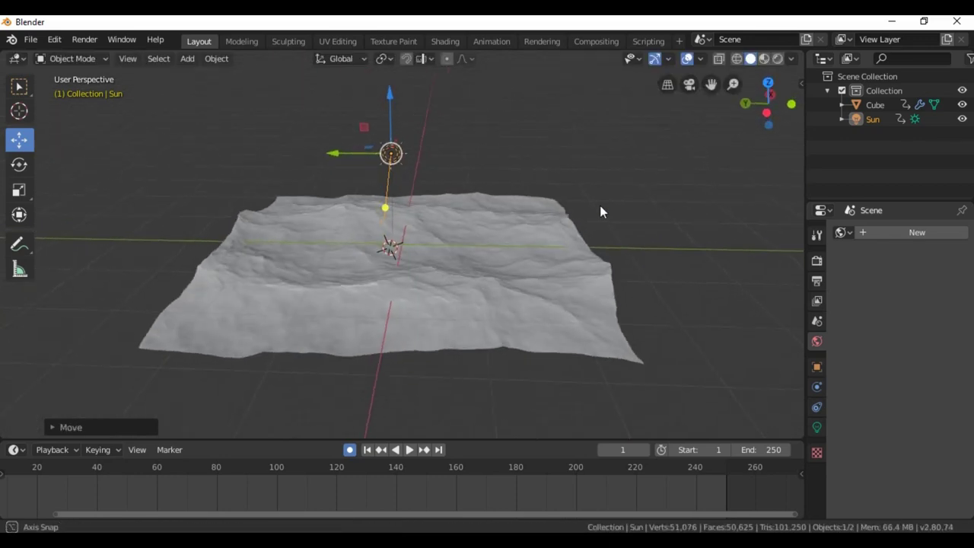
pyautogui.click(19, 164)
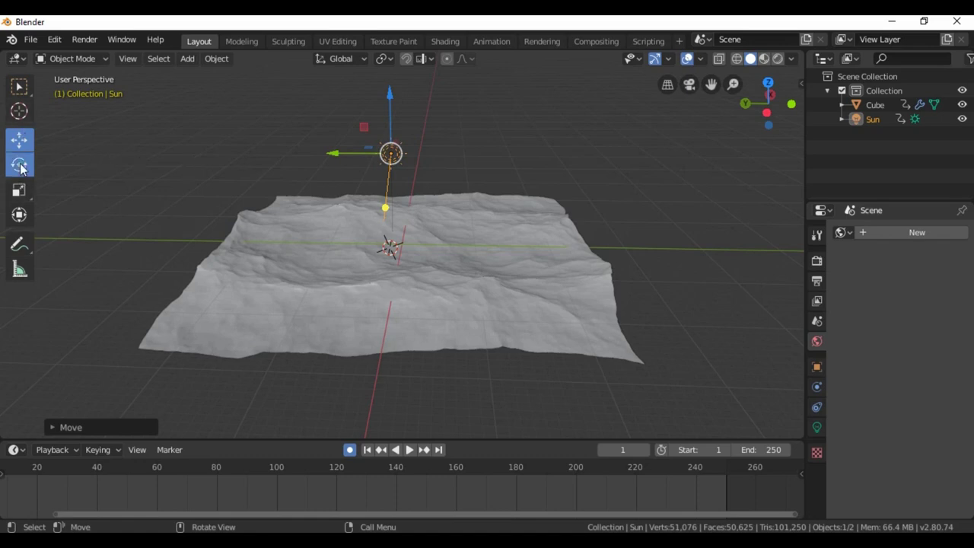
pyautogui.moveTo(387, 114); pyautogui.dragTo(379, 145)
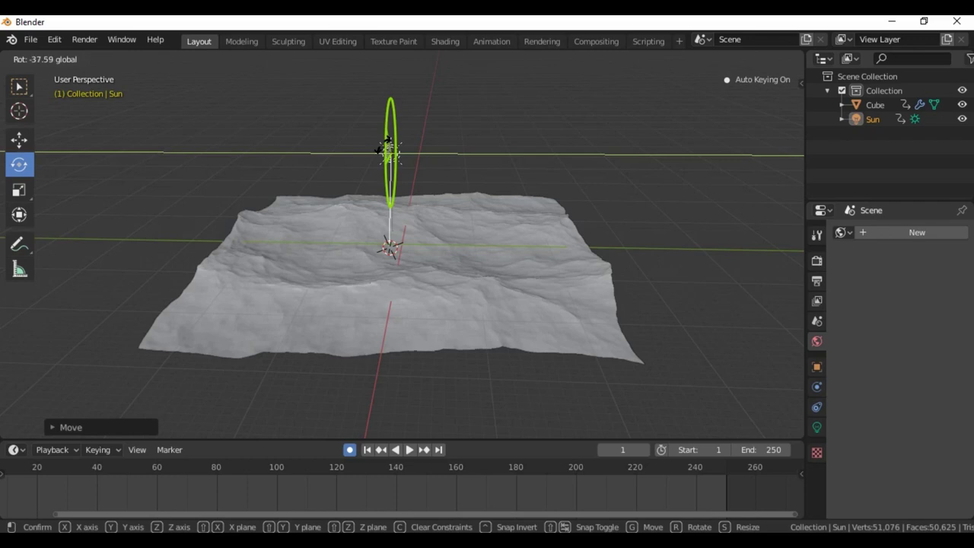
pyautogui.moveTo(382, 142); pyautogui.dragTo(380, 145)
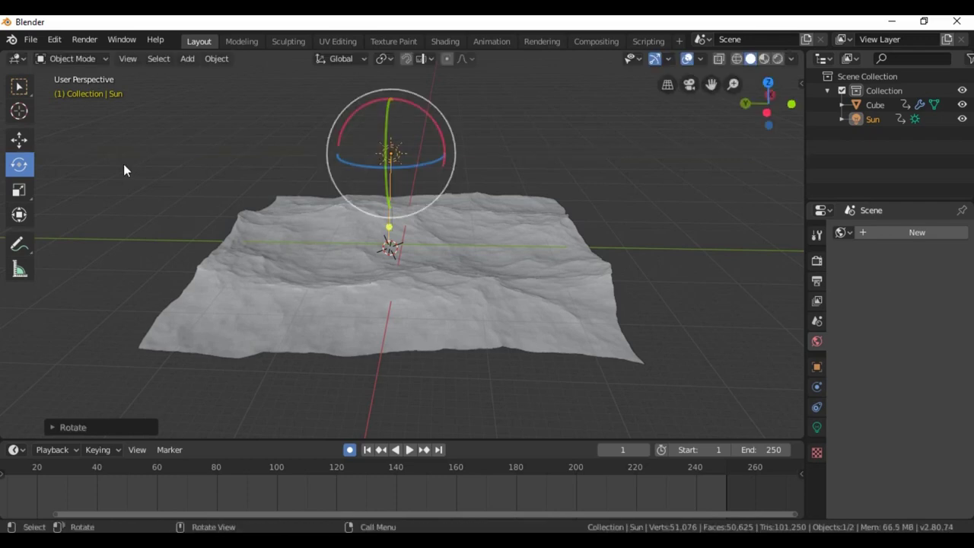
pyautogui.click(19, 86)
pyautogui.click(700, 284)
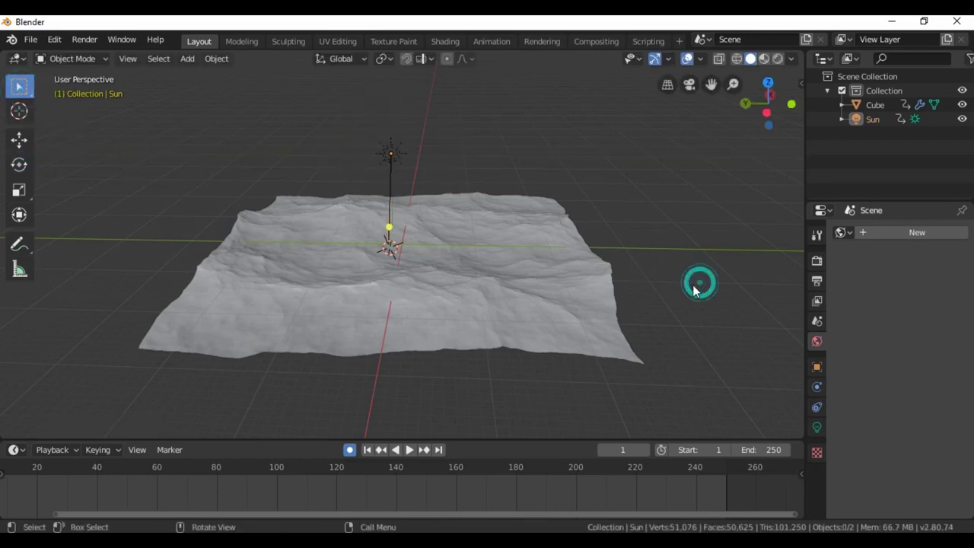
# - Replace the ocean's Material.003 with a new material, Material.004
pyautogui.click(573, 308)
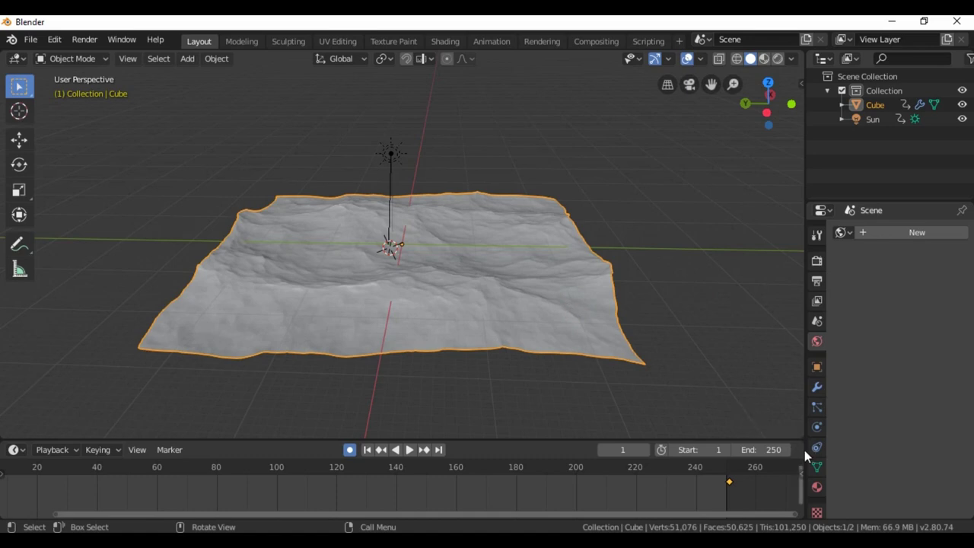
pyautogui.click(816, 487)
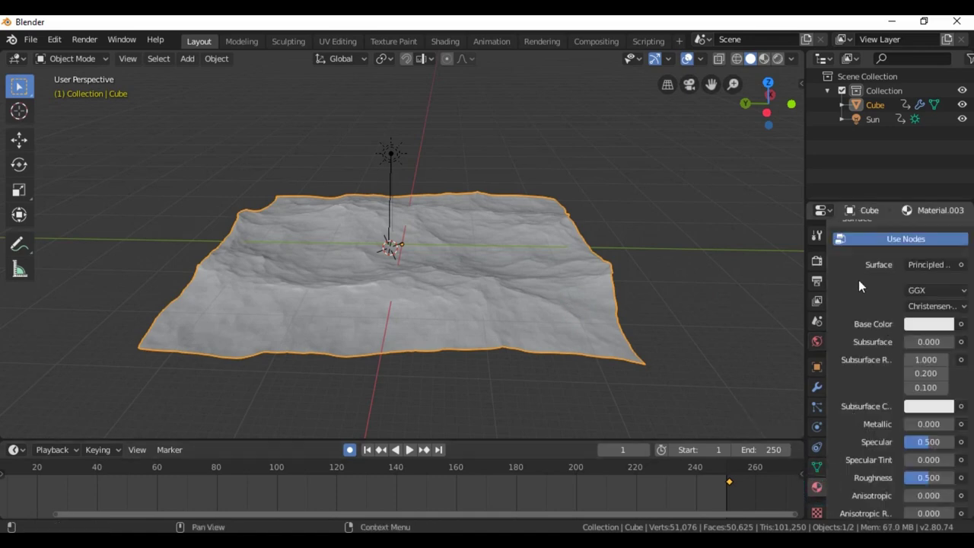
pyautogui.scroll(4, 868, 308)
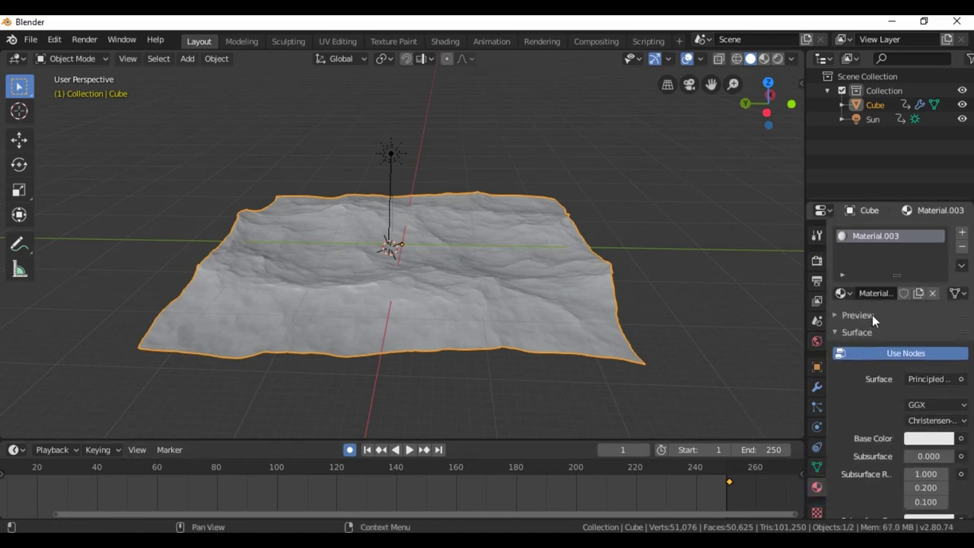
pyautogui.click(961, 247)
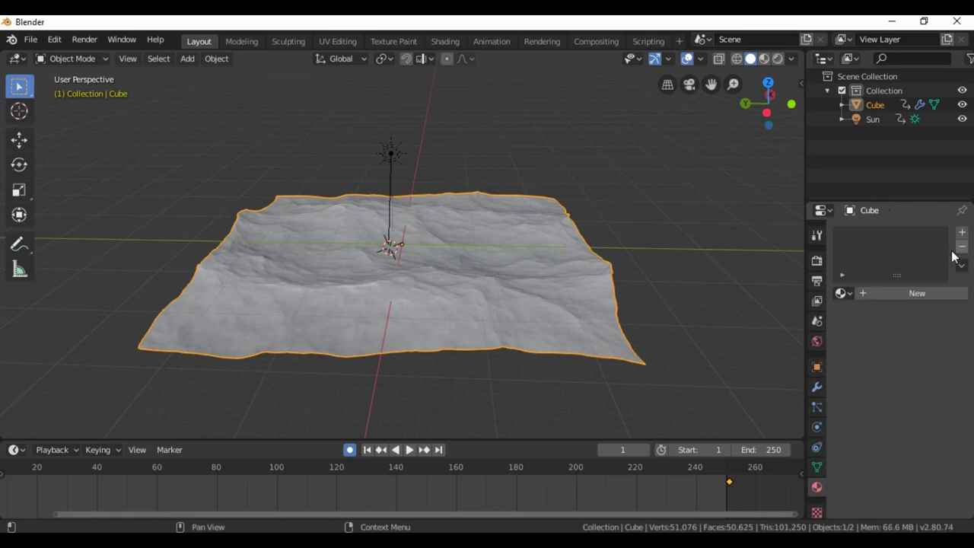
pyautogui.click(909, 293)
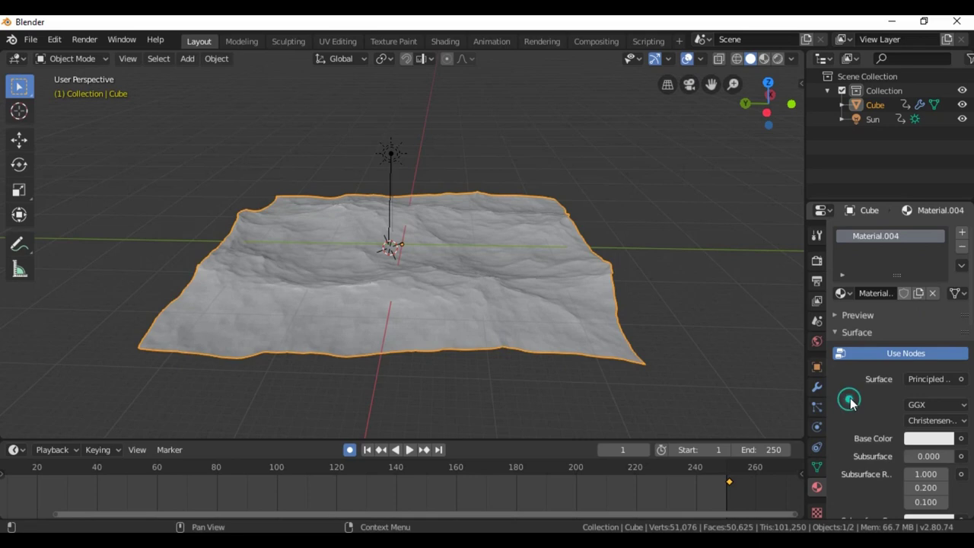
# - Give the material a saturated blue base colour (H 0.592, S 0.954, V 0.906) and show it in the viewport
pyautogui.scroll(-7, 853, 394)
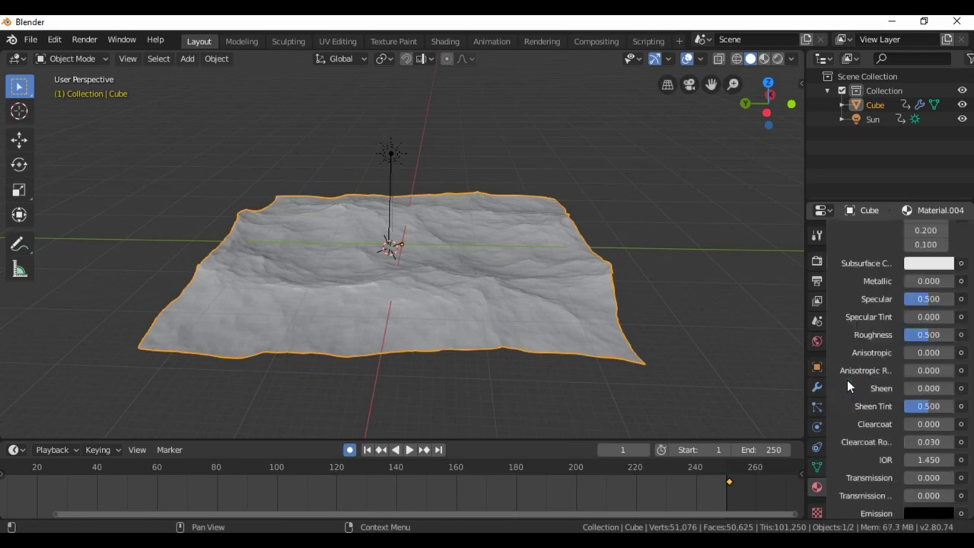
pyautogui.scroll(3, 847, 379)
pyautogui.click(940, 269)
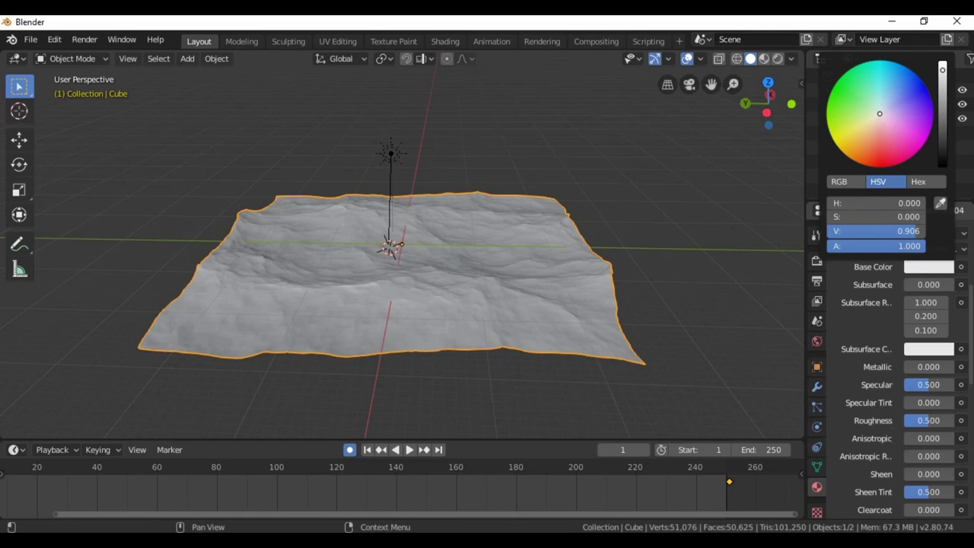
pyautogui.click(889, 92)
pyautogui.moveTo(889, 92); pyautogui.dragTo(910, 70)
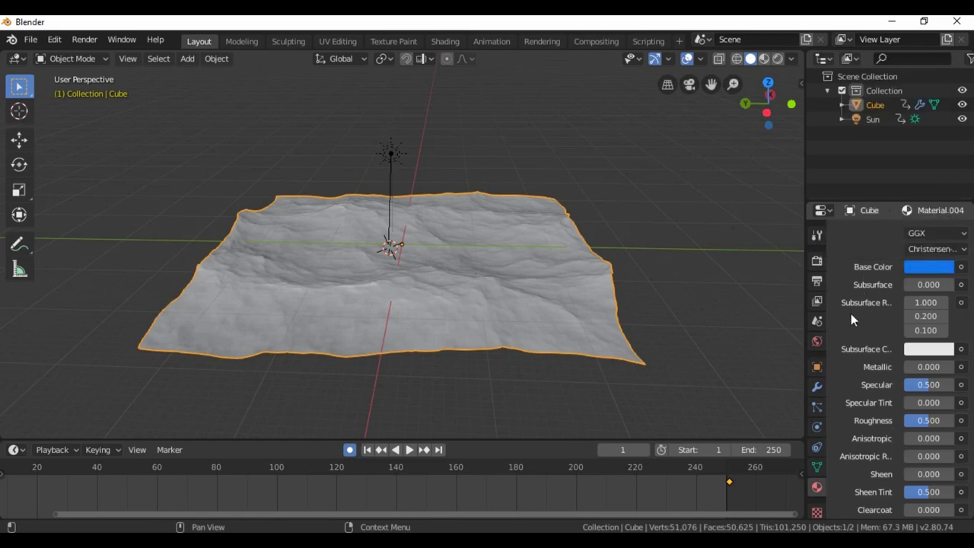
pyautogui.click(764, 59)
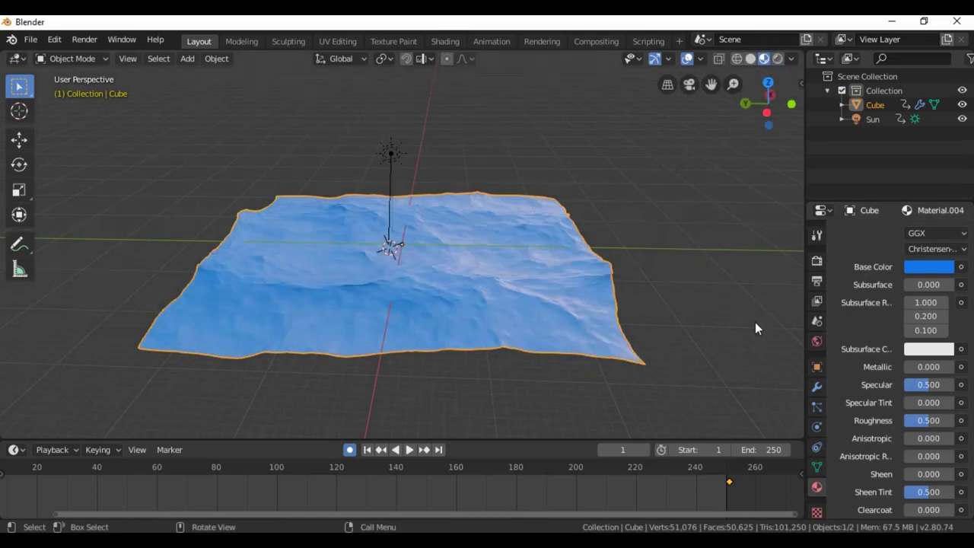
# - Set the blue ocean material's Metallic value to 0.819
pyautogui.moveTo(908, 366); pyautogui.dragTo(911, 366)
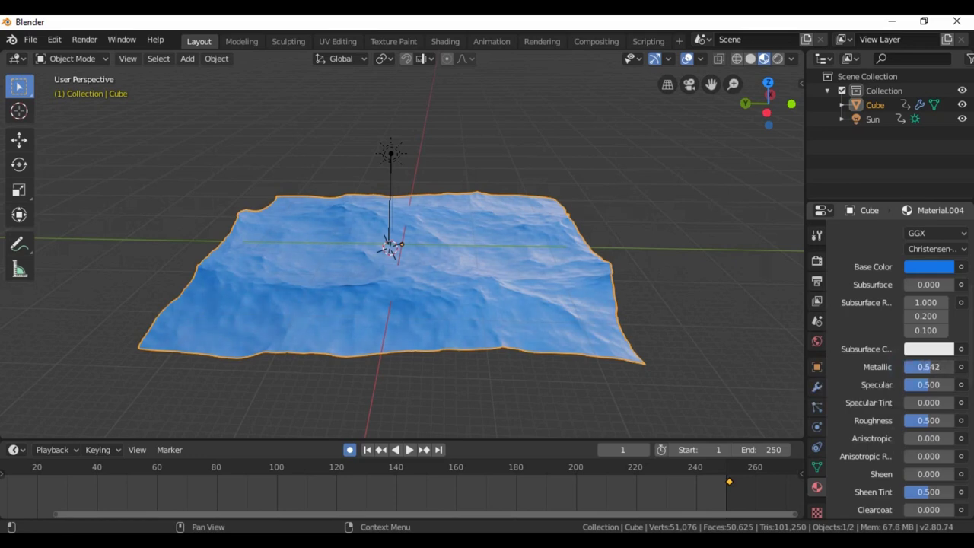
pyautogui.moveTo(944, 366); pyautogui.dragTo(953, 366)
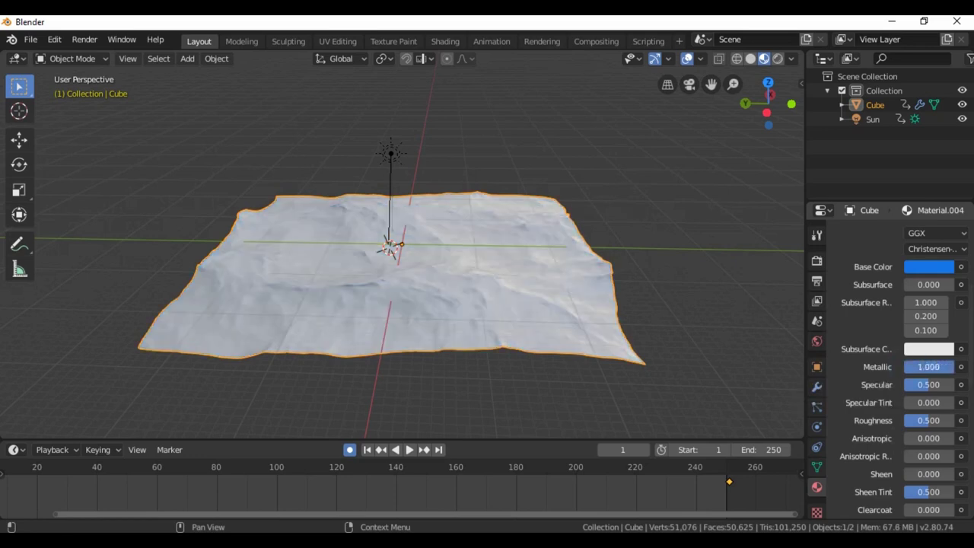
pyautogui.moveTo(953, 366); pyautogui.dragTo(928, 368)
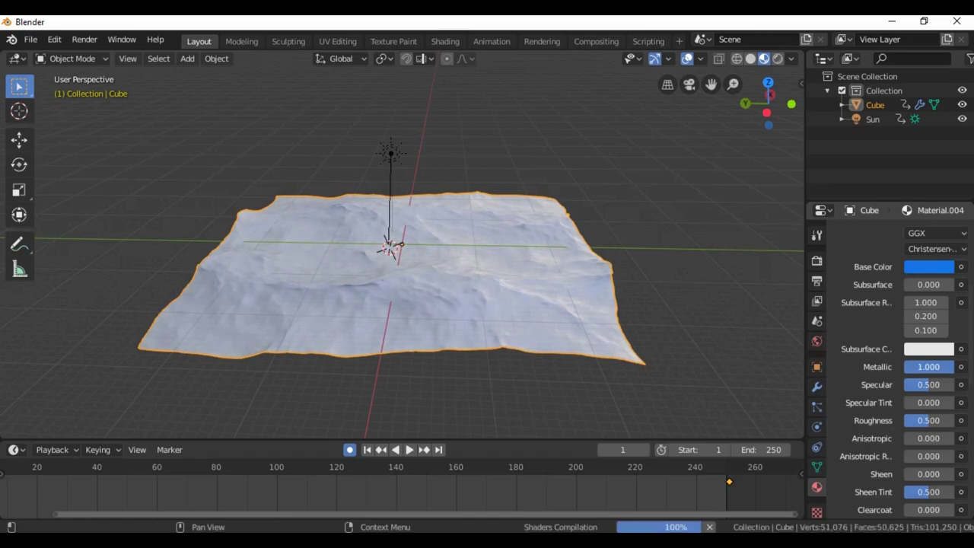
pyautogui.moveTo(916, 366); pyautogui.dragTo(911, 366)
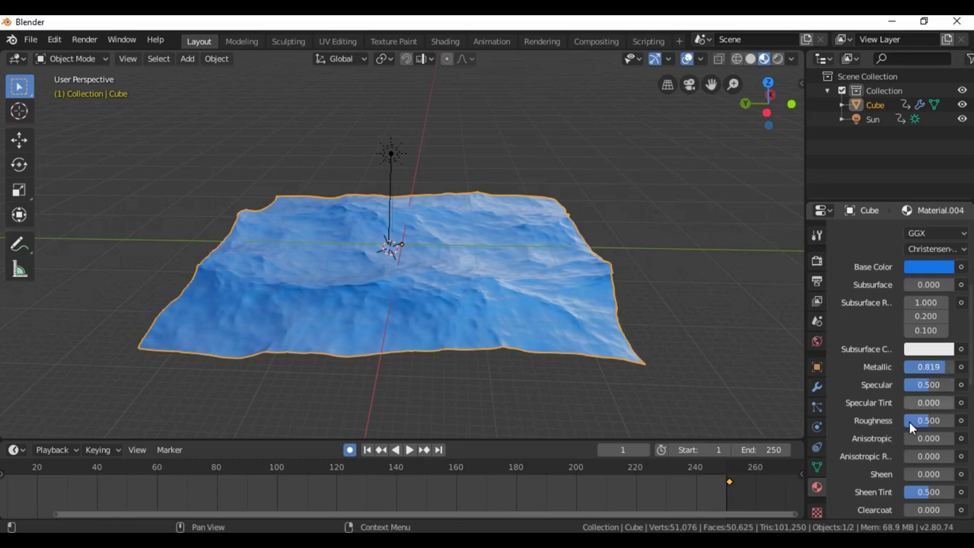
# - Set Roughness to 0.444 and Sheen Tint to 1.000, then play the wave animation
pyautogui.moveTo(911, 422)
pyautogui.mouseDown()
pyautogui.moveTo(953, 421)
pyautogui.moveTo(933, 421)
pyautogui.mouseUp()
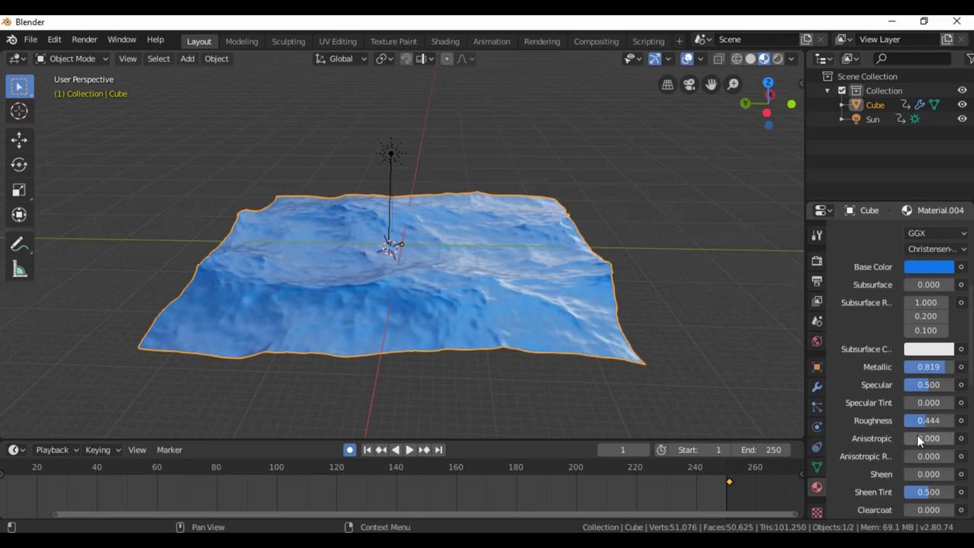
pyautogui.scroll(-1, 900, 447)
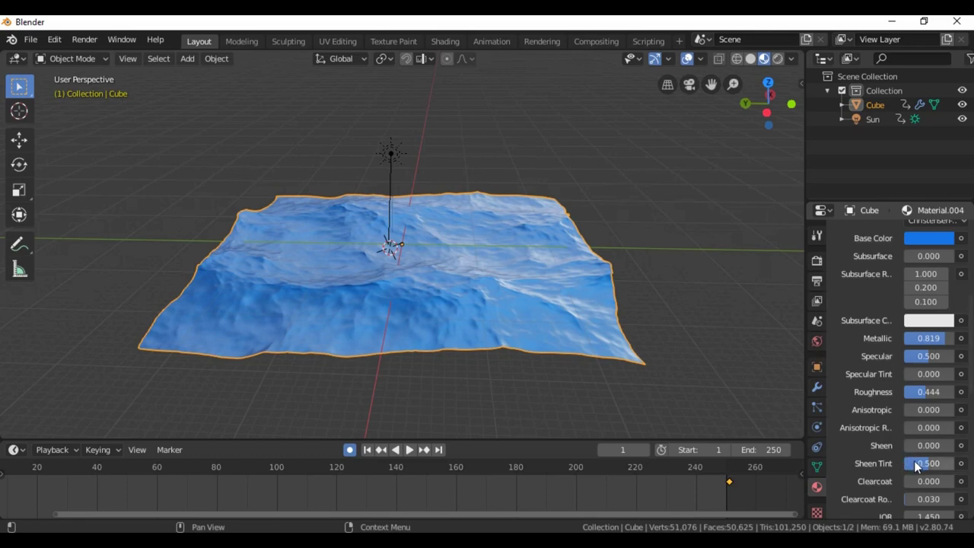
pyautogui.moveTo(920, 461); pyautogui.dragTo(924, 462)
pyautogui.press('space')
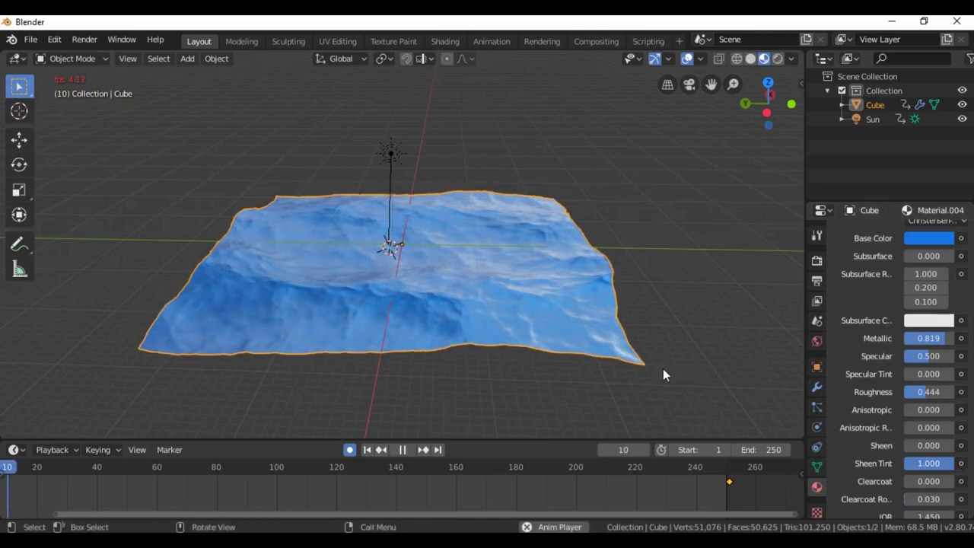
pyautogui.moveTo(585, 375)
pyautogui.mouseDown(button='middle')
pyautogui.moveTo(700, 368)
pyautogui.moveTo(710, 354)
pyautogui.moveTo(496, 372)
pyautogui.moveTo(545, 391)
pyautogui.mouseUp(button='middle')
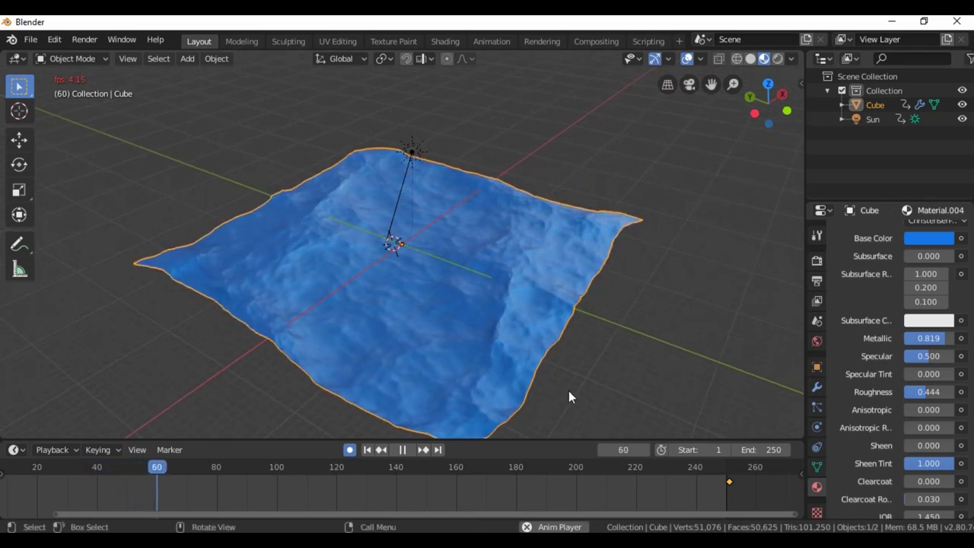
pyautogui.moveTo(594, 374)
pyautogui.mouseDown(button='middle')
pyautogui.moveTo(593, 352)
pyautogui.moveTo(592, 363)
pyautogui.mouseUp(button='middle')
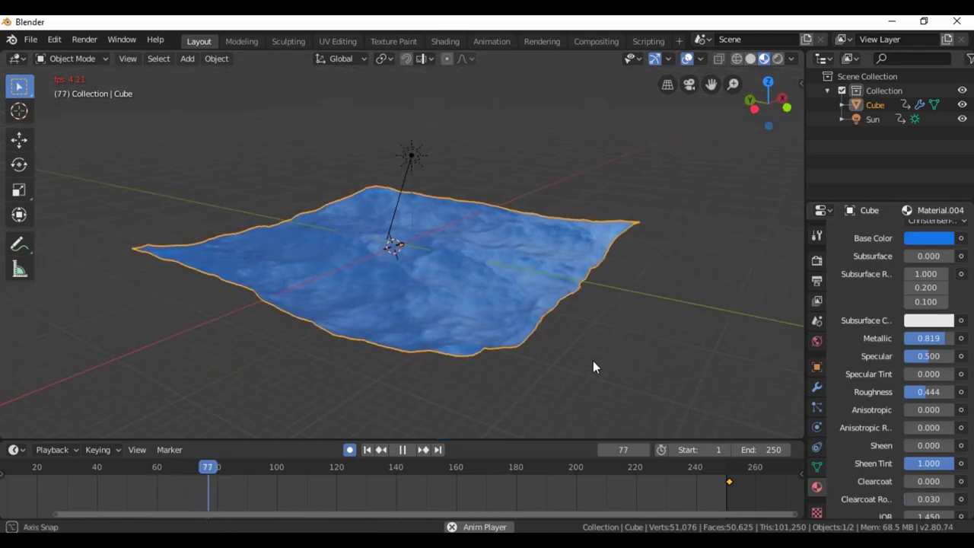
pyautogui.click(401, 449)
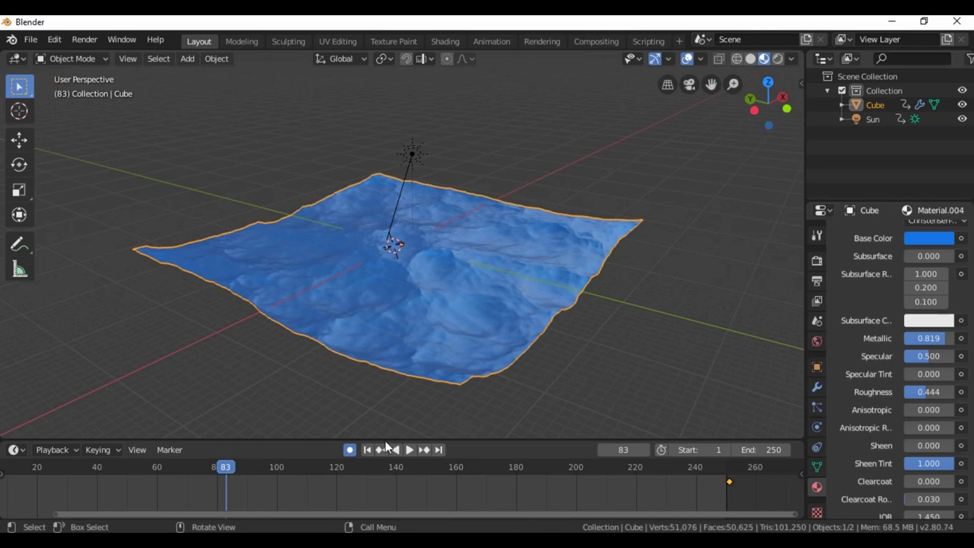
pyautogui.click(367, 450)
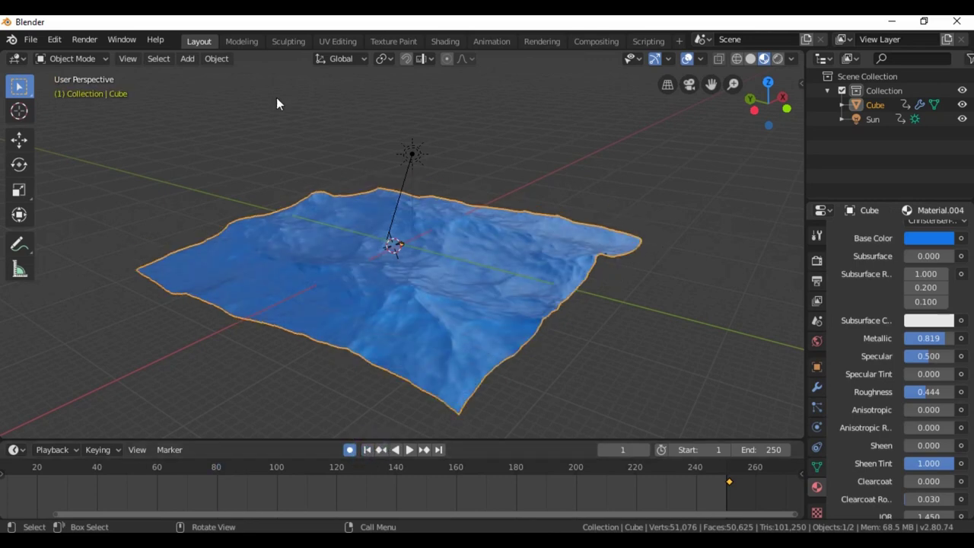
pyautogui.click(160, 60)
pyautogui.moveTo(187, 58)
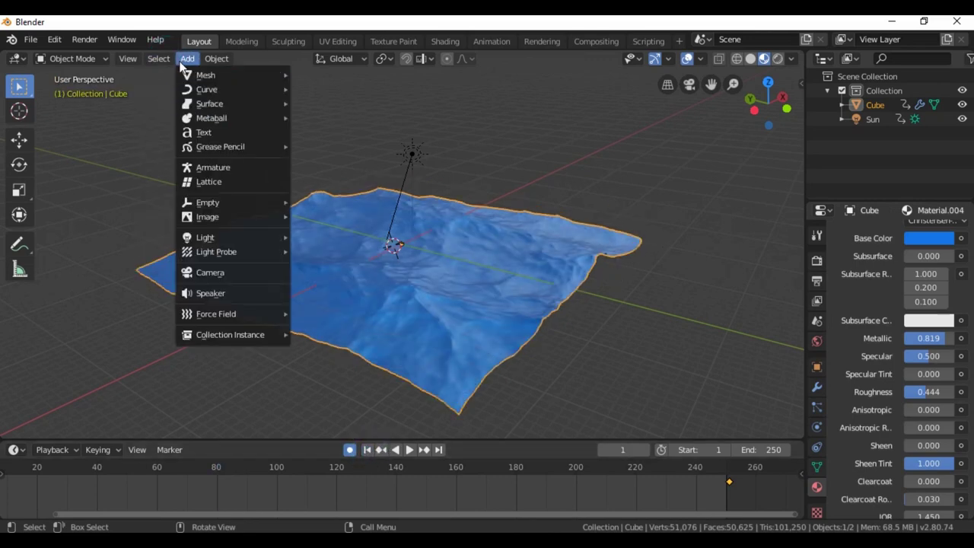
# - Add a camera and move it along Y and Z to sit above the water
pyautogui.click(228, 271)
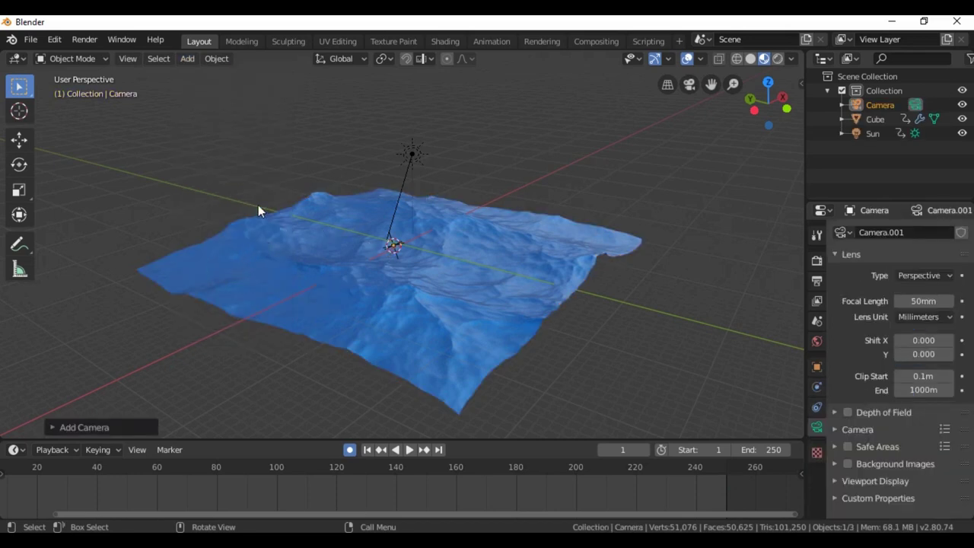
pyautogui.click(21, 140)
pyautogui.moveTo(352, 237); pyautogui.dragTo(508, 309)
pyautogui.moveTo(557, 251)
pyautogui.mouseDown()
pyautogui.moveTo(564, 216)
pyautogui.moveTo(462, 332)
pyautogui.mouseUp()
pyautogui.moveTo(444, 285); pyautogui.dragTo(441, 297)
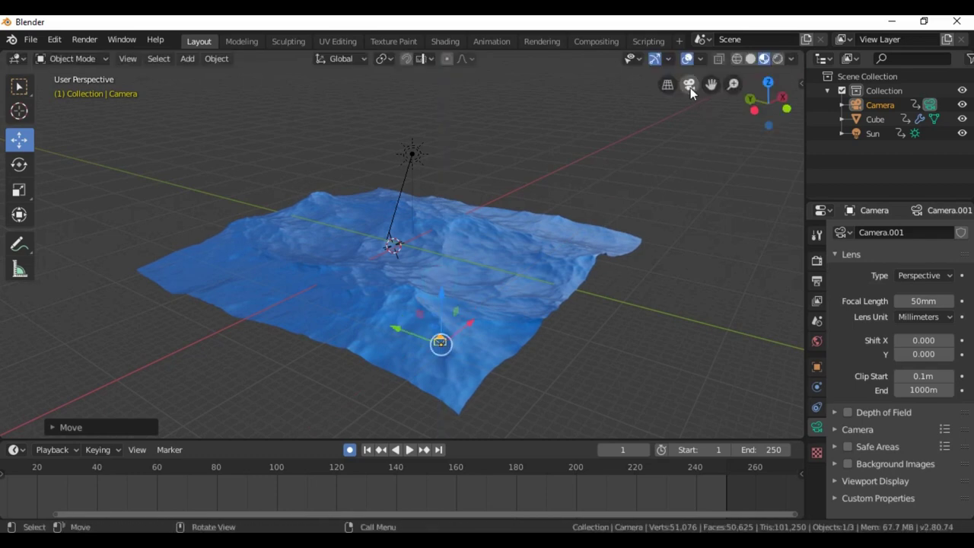
pyautogui.click(689, 89)
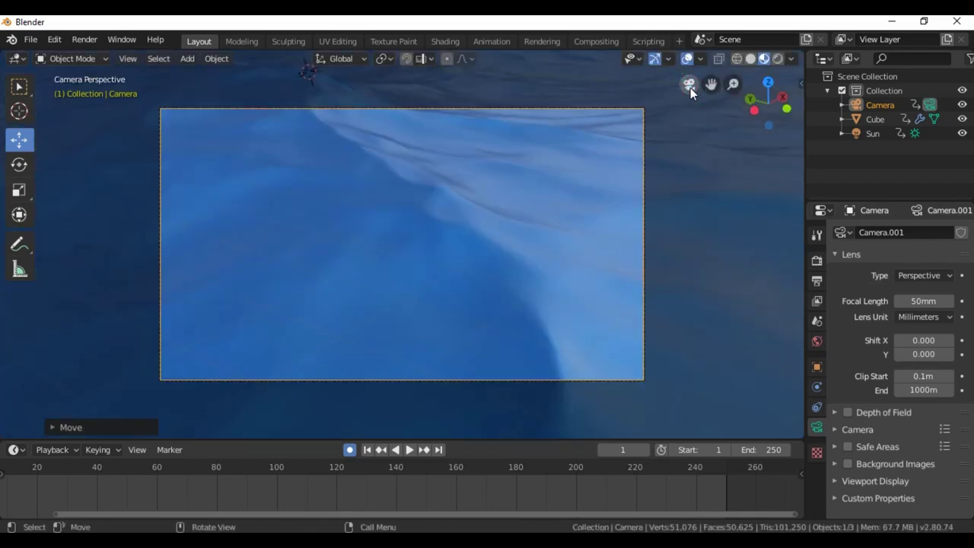
pyautogui.click(693, 86)
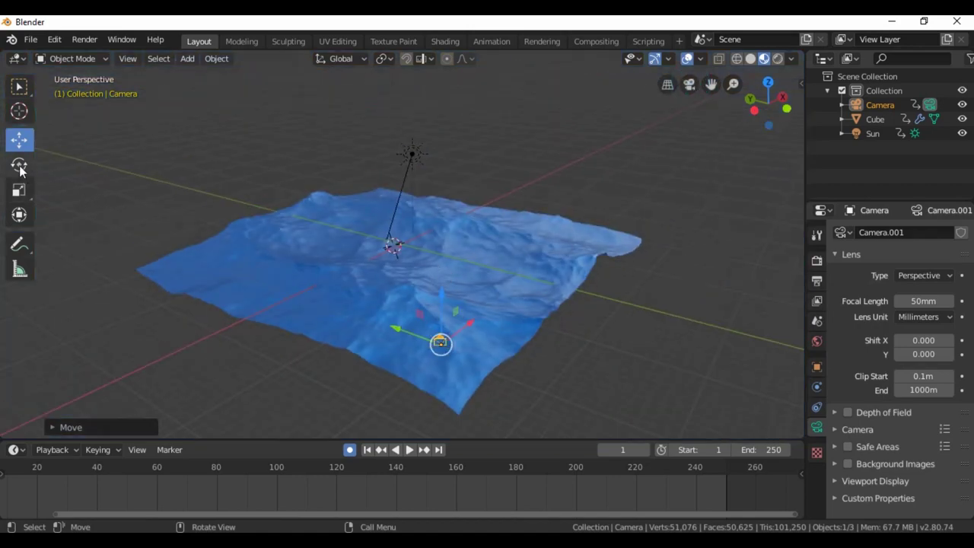
# - Tilt the camera to aim across the ocean and view through it
pyautogui.click(19, 166)
pyautogui.moveTo(164, 223)
pyautogui.mouseDown(button='middle')
pyautogui.moveTo(362, 267)
pyautogui.moveTo(467, 261)
pyautogui.moveTo(483, 224)
pyautogui.mouseUp(button='middle')
pyautogui.scroll(5, 466, 231)
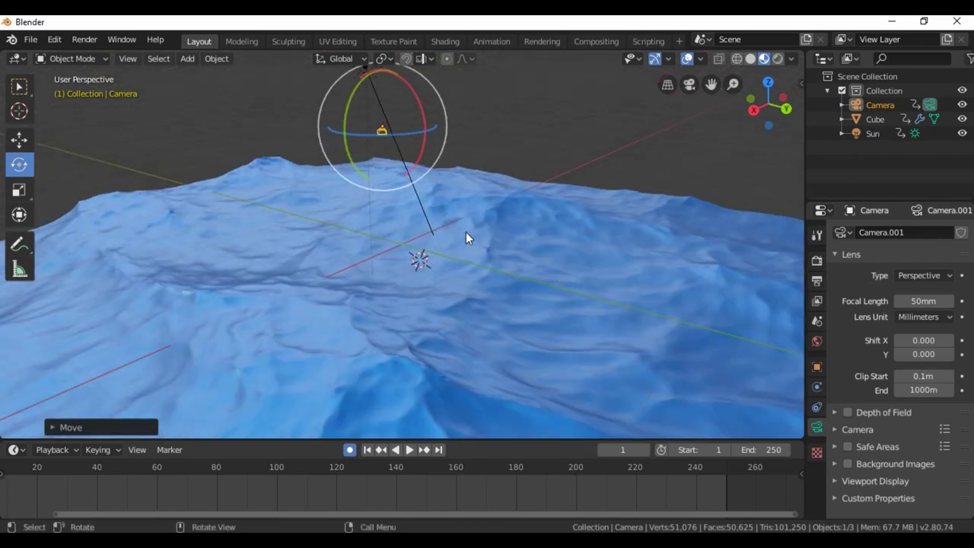
pyautogui.scroll(2, 466, 227)
pyautogui.scroll(-2, 466, 229)
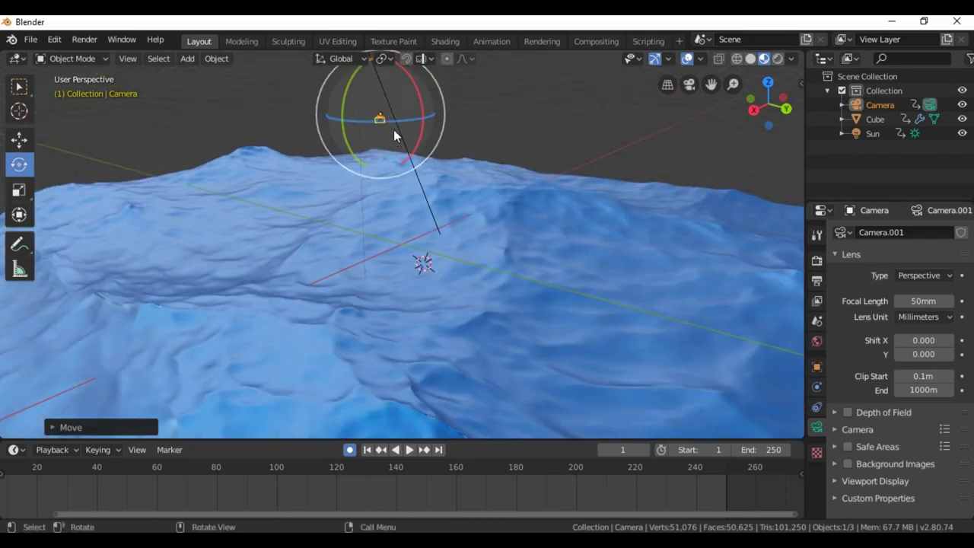
pyautogui.moveTo(346, 143)
pyautogui.mouseDown()
pyautogui.moveTo(344, 126)
pyautogui.moveTo(75, 143)
pyautogui.mouseUp()
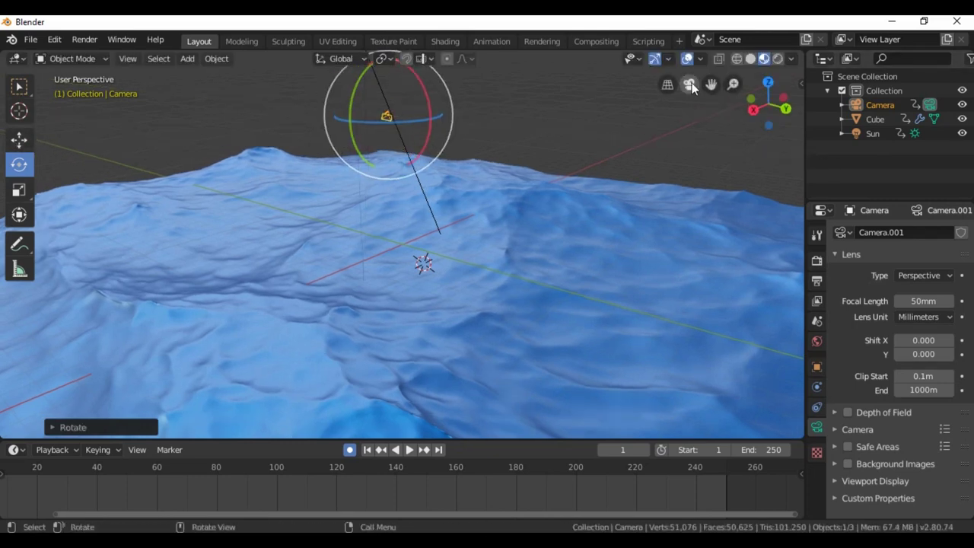
pyautogui.click(689, 84)
# - Play the ocean animation through Camera.001 and stop it at the last frame
pyautogui.press('space')
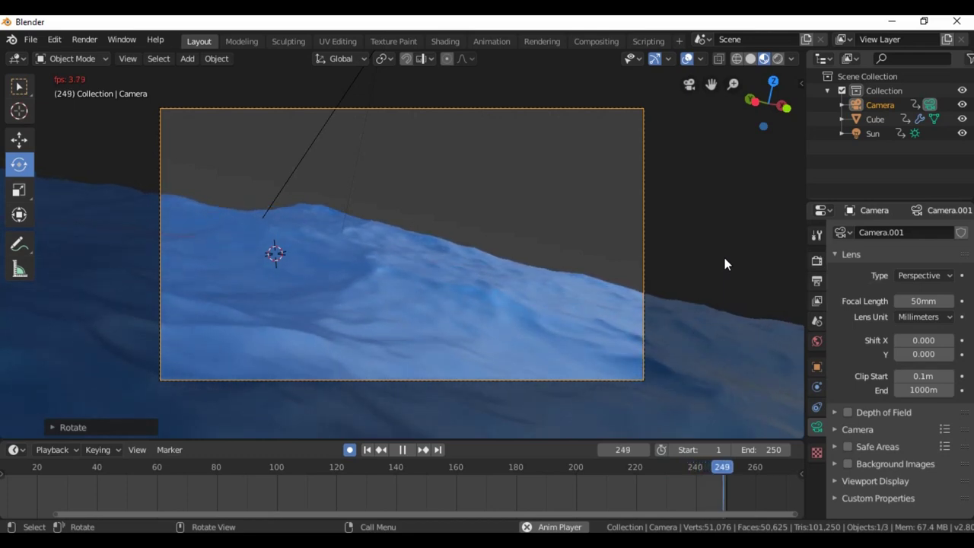
pyautogui.press('space')
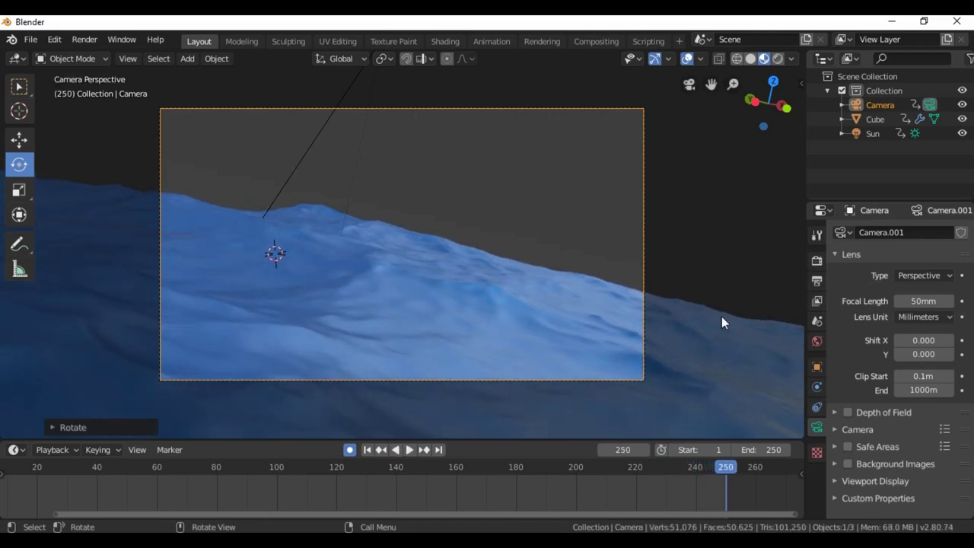